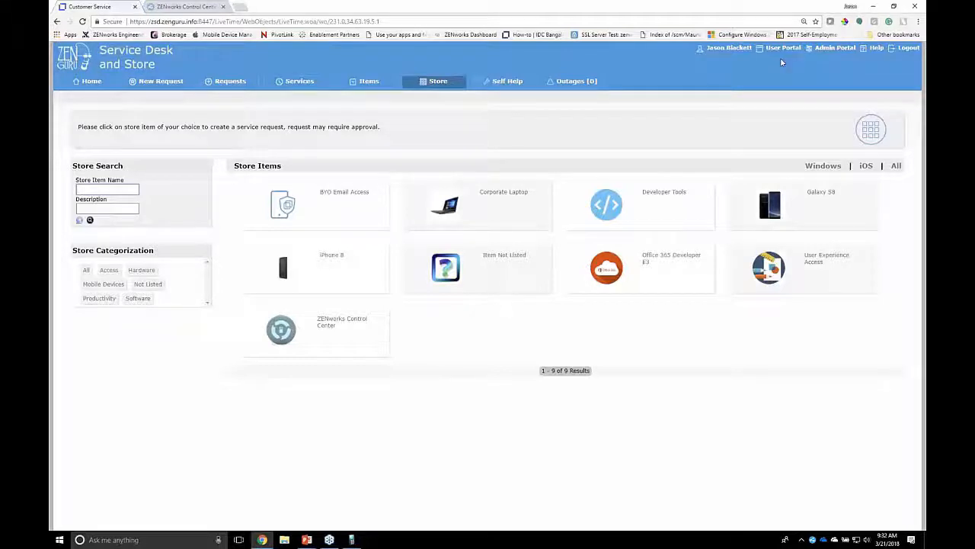
Open the ad.zenguru.info directory configuration in the administrator setup and examine its Group Admin DN
{"action": "left_click", "coordinate": [779, 49]}
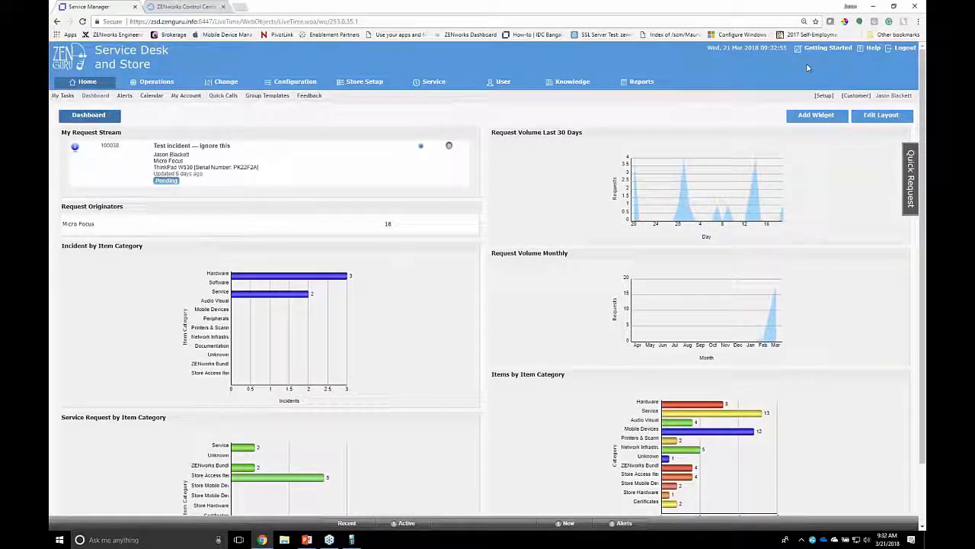
{"action": "left_click", "coordinate": [844, 96]}
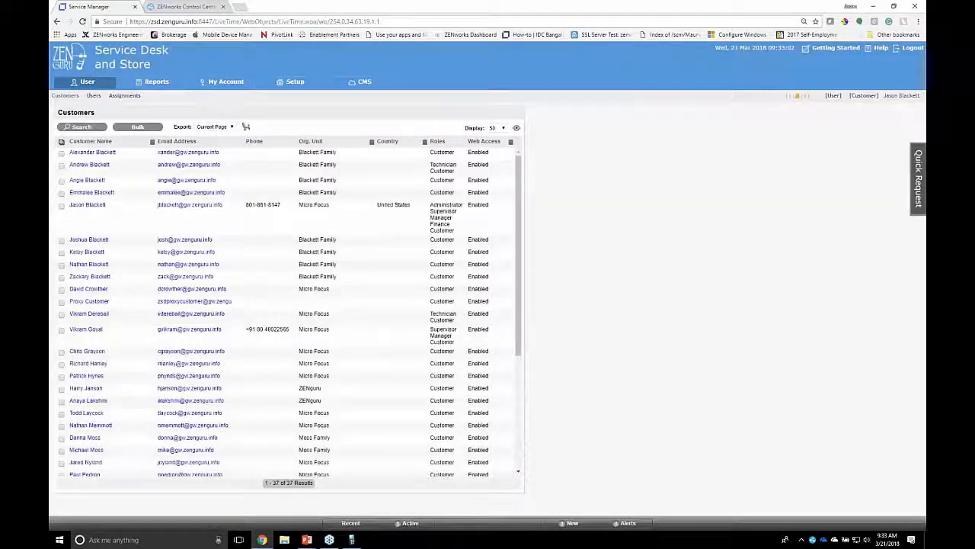
{"action": "left_click", "coordinate": [295, 85]}
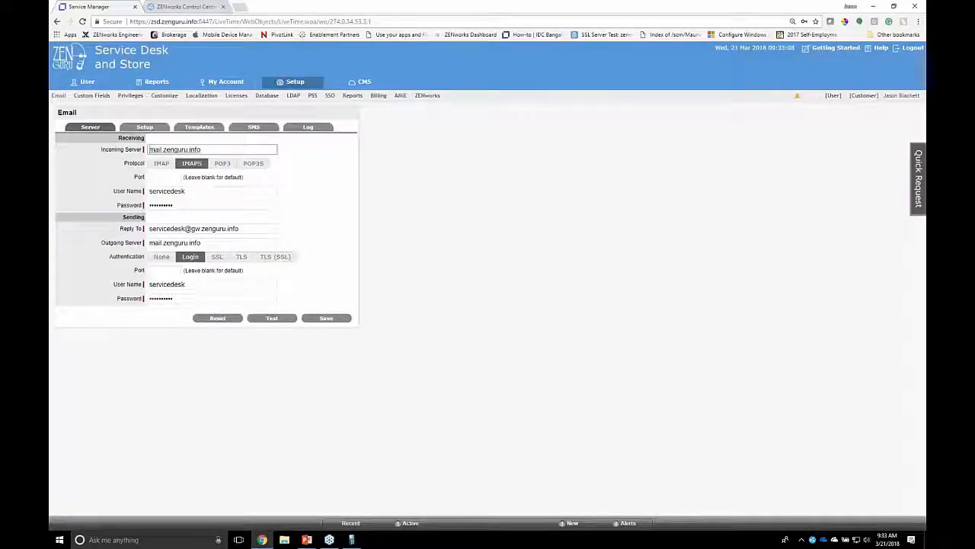
{"action": "left_click", "coordinate": [291, 98]}
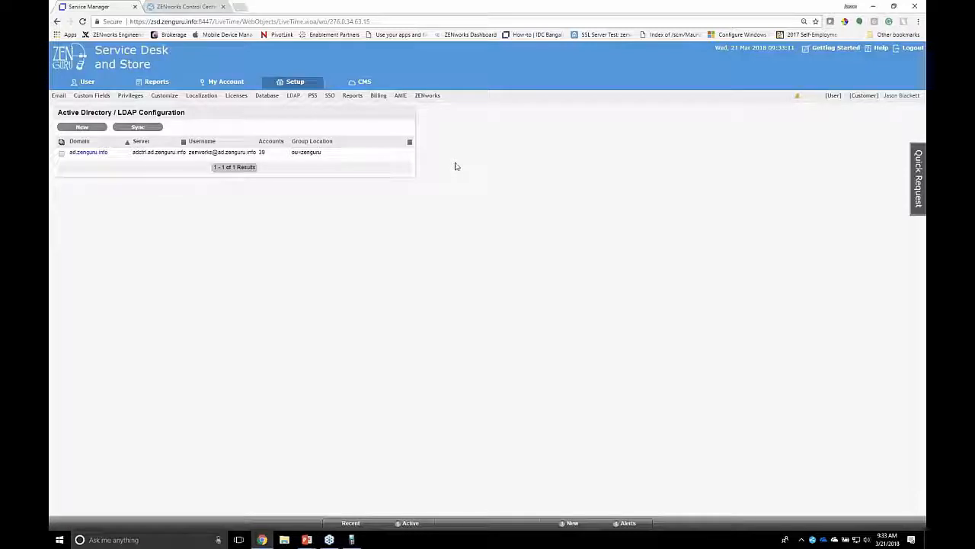
{"action": "left_click", "coordinate": [87, 153]}
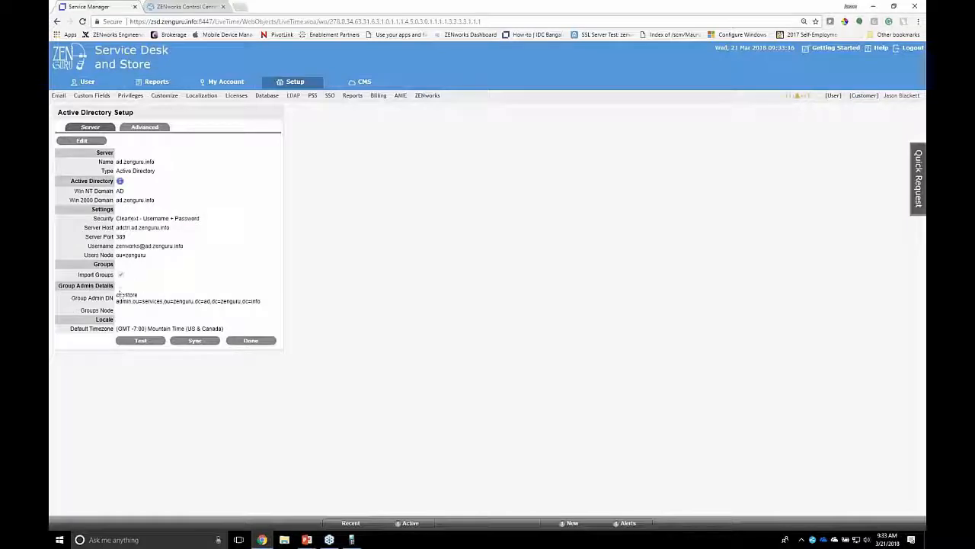
{"action": "left_click_drag", "start_coordinate": [117, 294], "coordinate": [275, 305]}
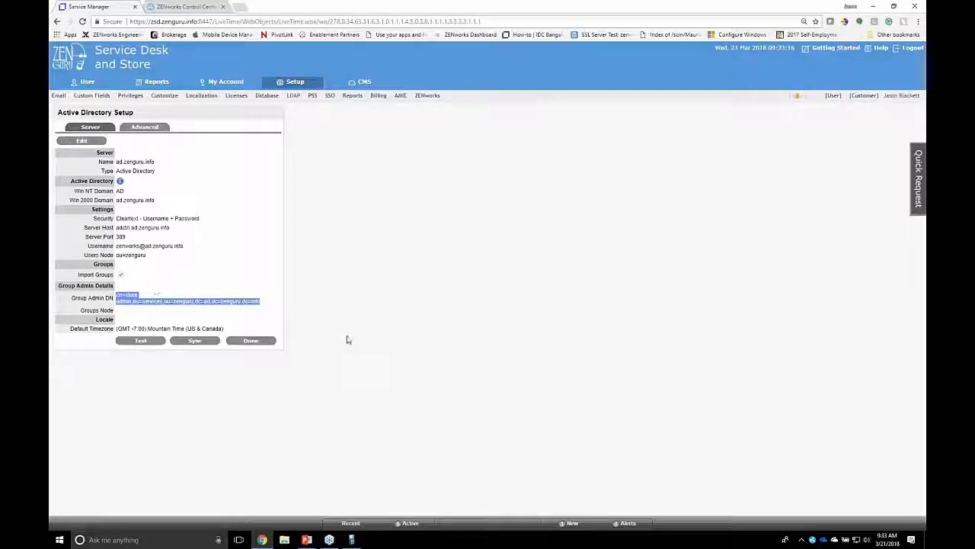
On the ADCTRL remote session, start delegating control of zenguru's Access Groups folder, choosing the Store Admin account as delegate
{"action": "left_click", "coordinate": [355, 530]}
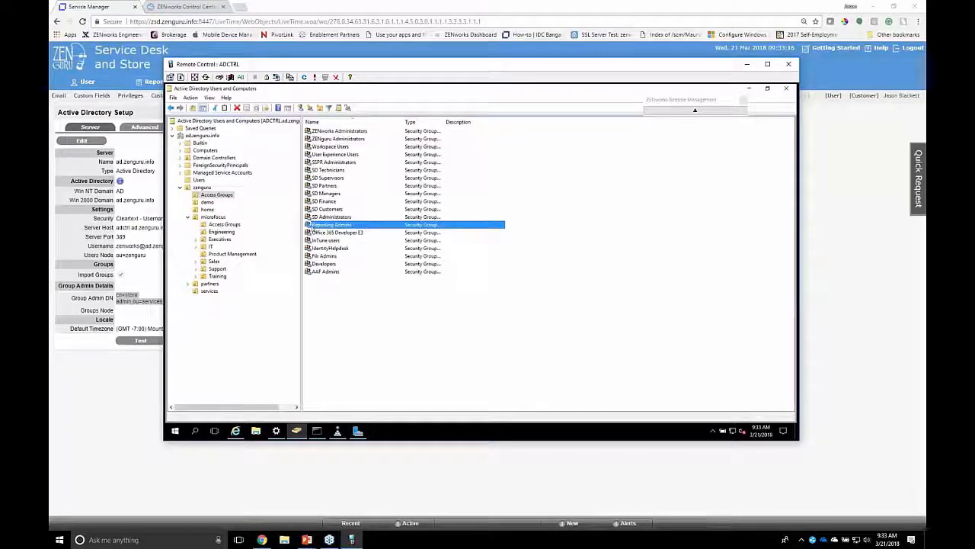
{"action": "right_click", "coordinate": [218, 195]}
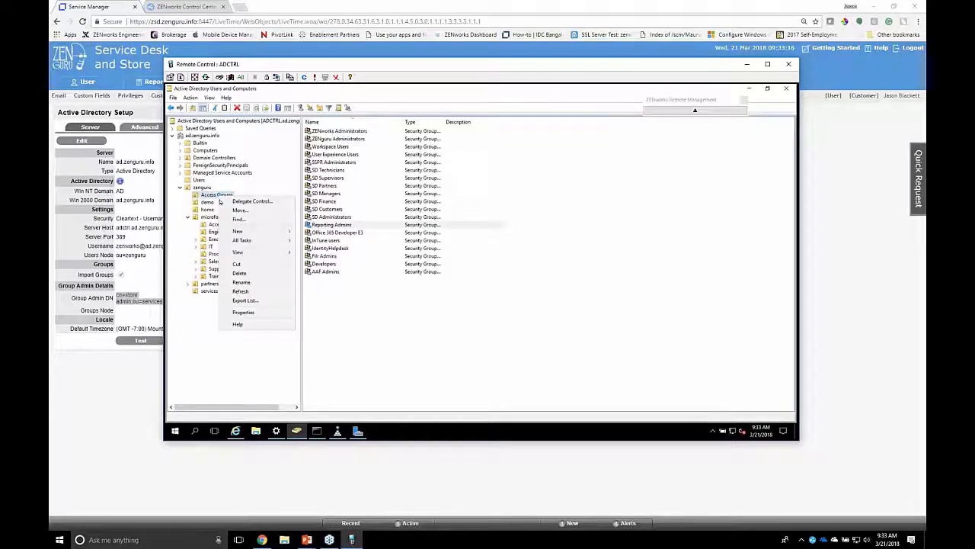
{"action": "left_click", "coordinate": [243, 202]}
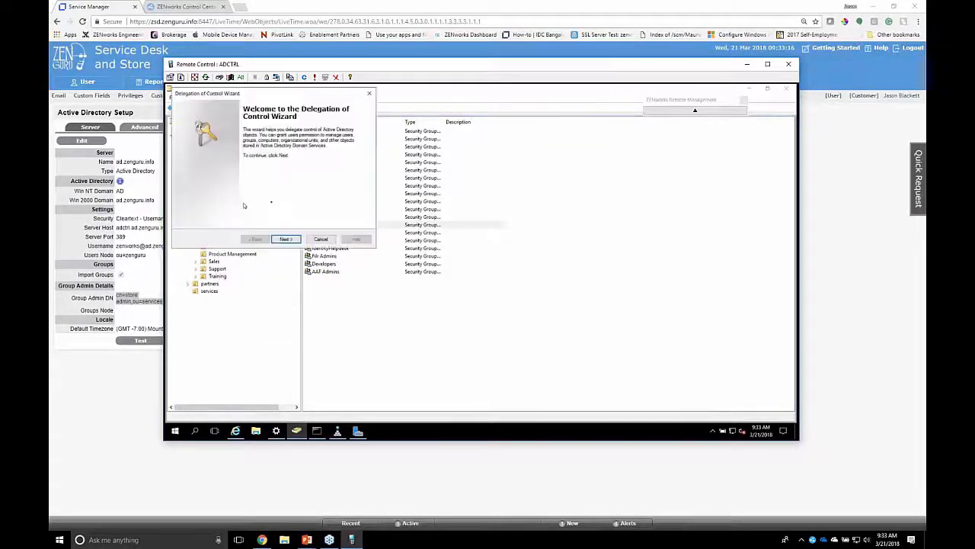
{"action": "left_click", "coordinate": [286, 240]}
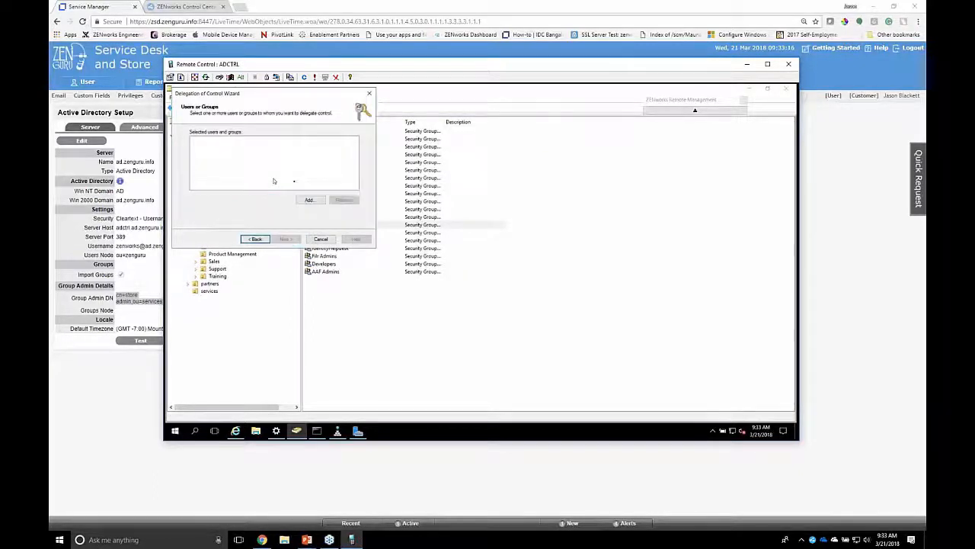
{"action": "left_click", "coordinate": [312, 200]}
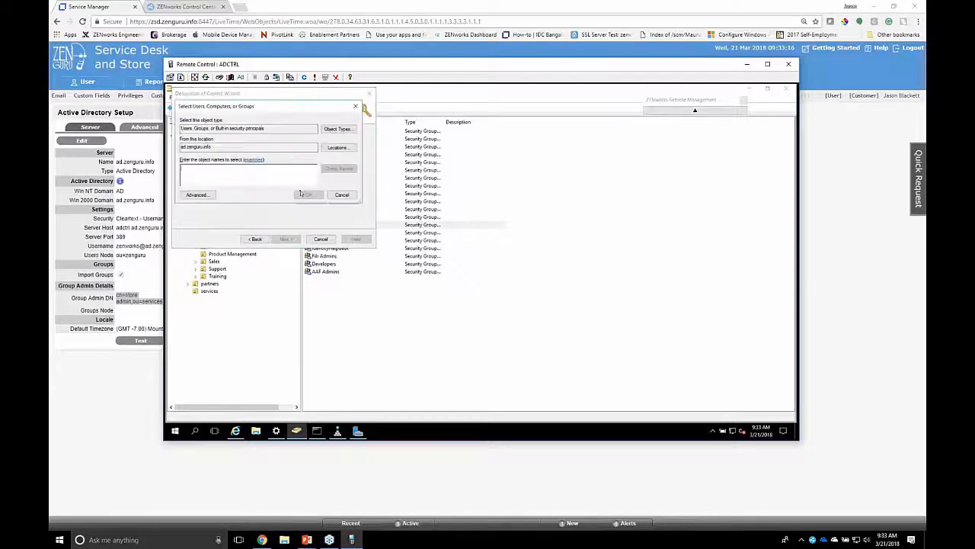
{"action": "type", "text": "store"}
{"action": "left_click", "coordinate": [301, 193]}
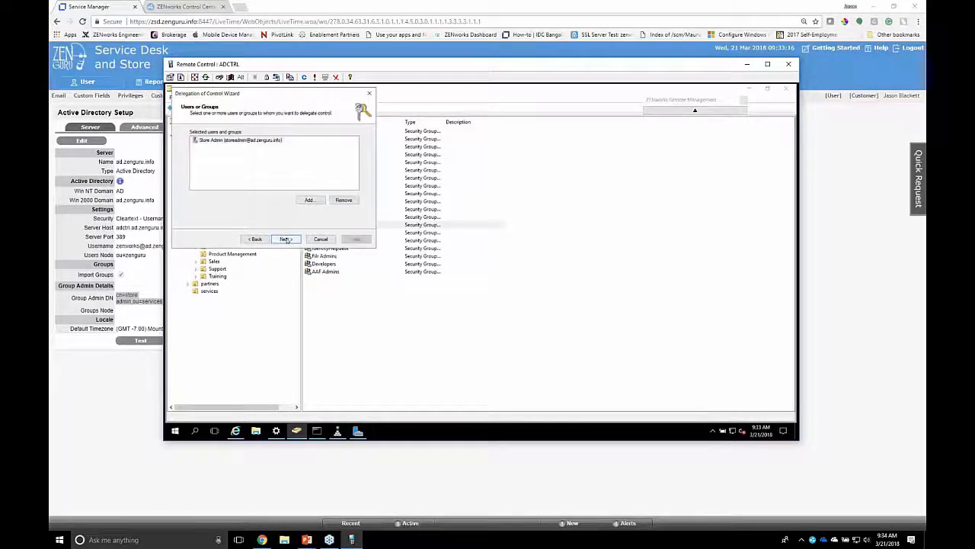
Choose "Modify the membership of a group" as the delegated task, and cancel the delegation without applying it
{"action": "left_click", "coordinate": [285, 239]}
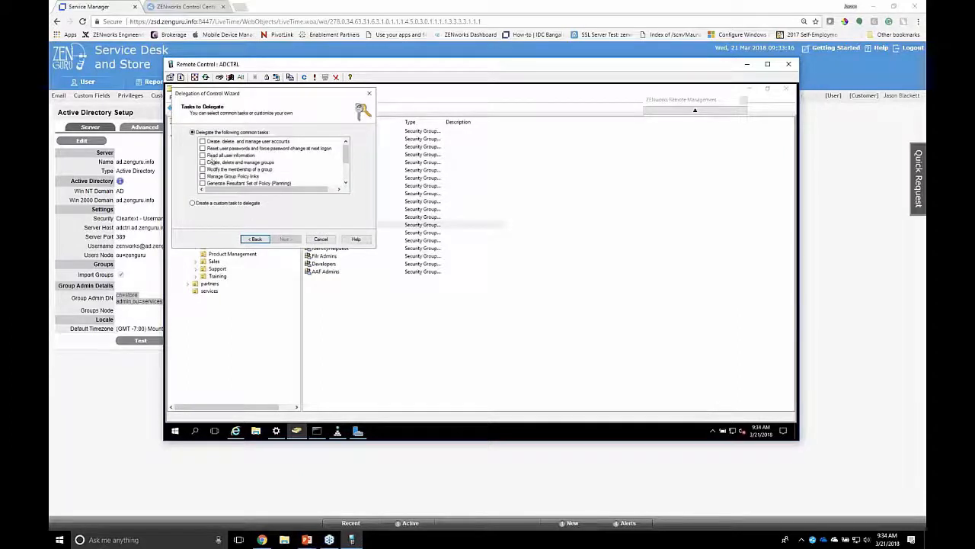
{"action": "left_click", "coordinate": [203, 170]}
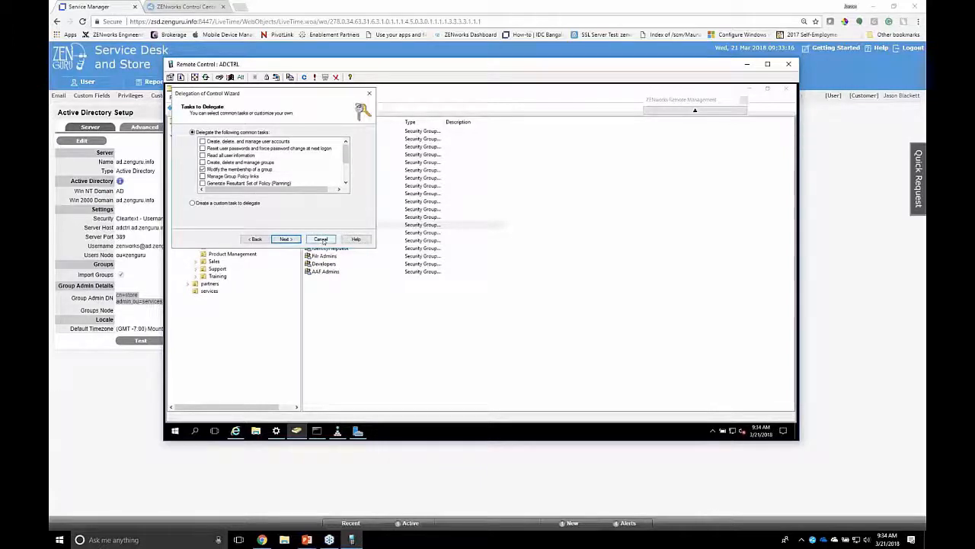
{"action": "left_click", "coordinate": [321, 239]}
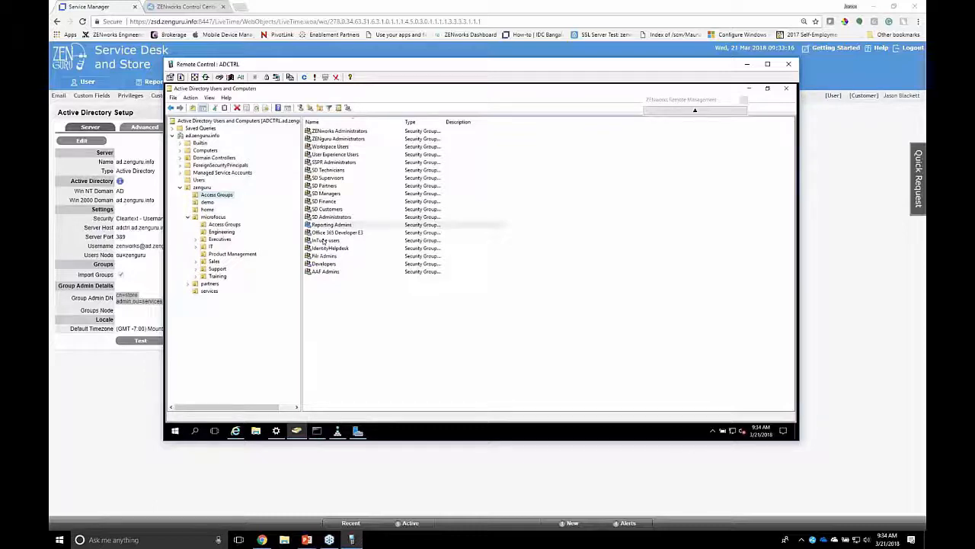
Return to the service desk's Active Directory Setup and examine the Users Node setting
{"action": "left_click", "coordinate": [147, 281]}
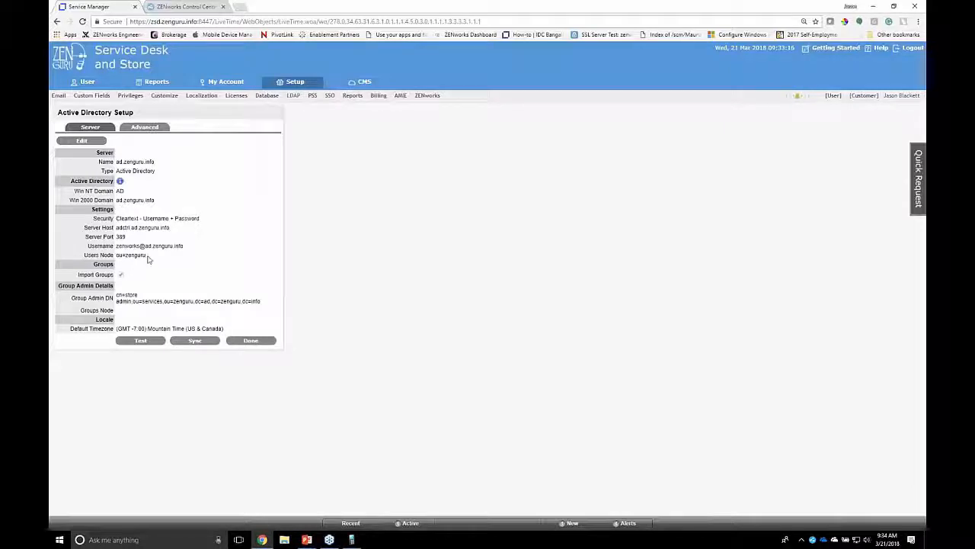
{"action": "left_click_drag", "start_coordinate": [147, 255], "coordinate": [116, 255]}
In the ZENworks setup, review the Store settings with the bundle administrator choices, plus the ZENworks Import configuration
{"action": "left_click", "coordinate": [423, 97]}
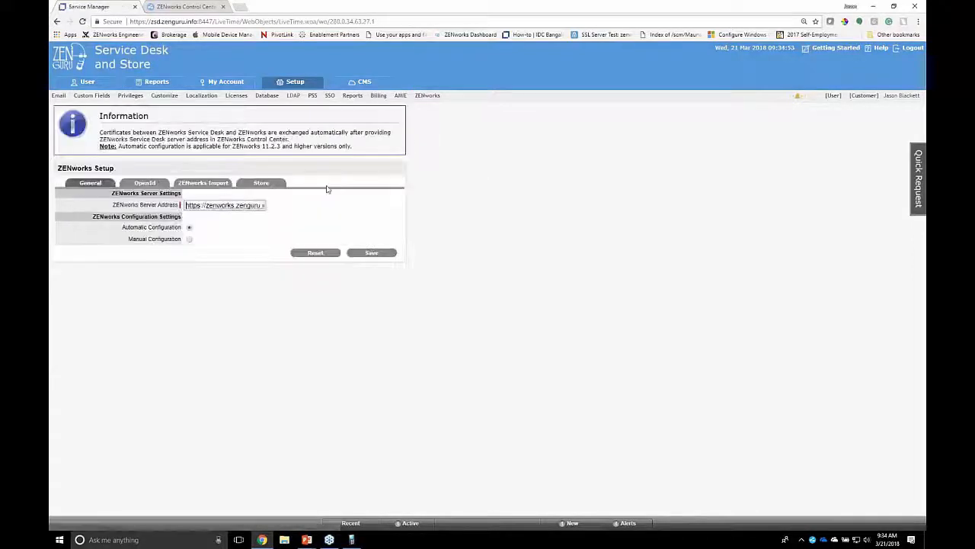
{"action": "left_click", "coordinate": [264, 186]}
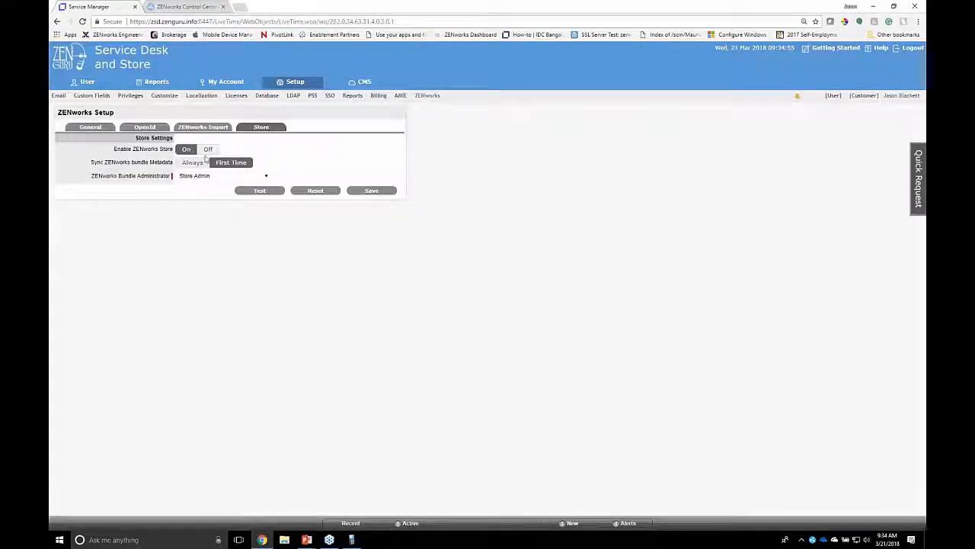
{"action": "left_click", "coordinate": [205, 179]}
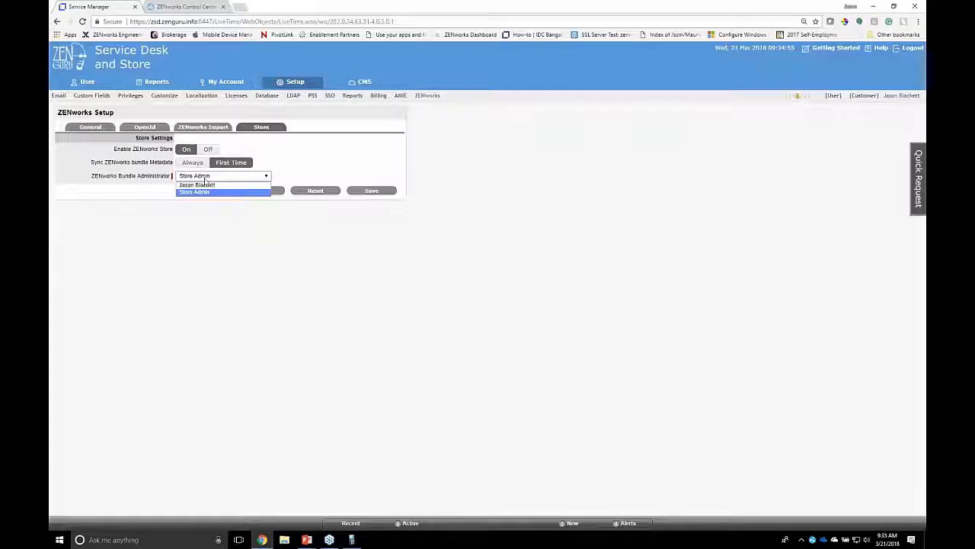
{"action": "left_click", "coordinate": [457, 151]}
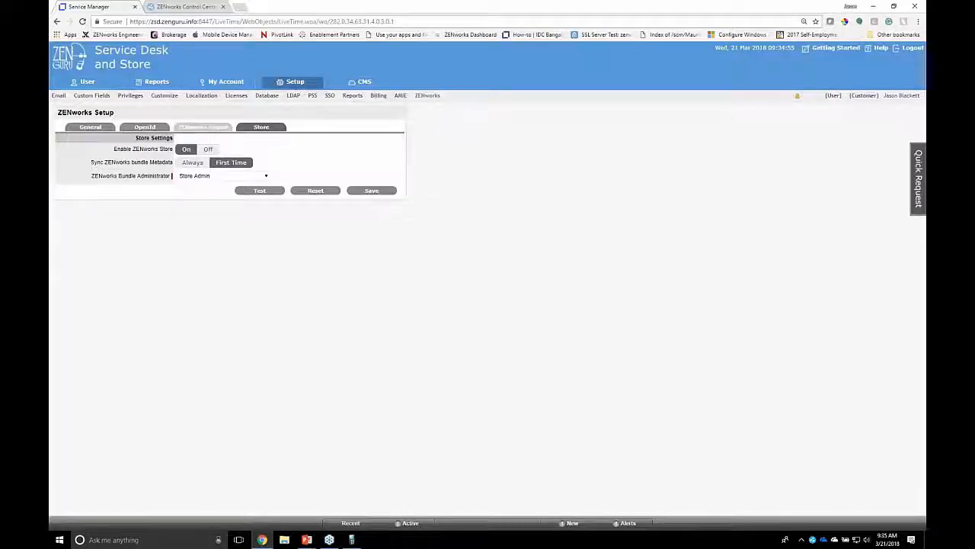
{"action": "left_click", "coordinate": [216, 129]}
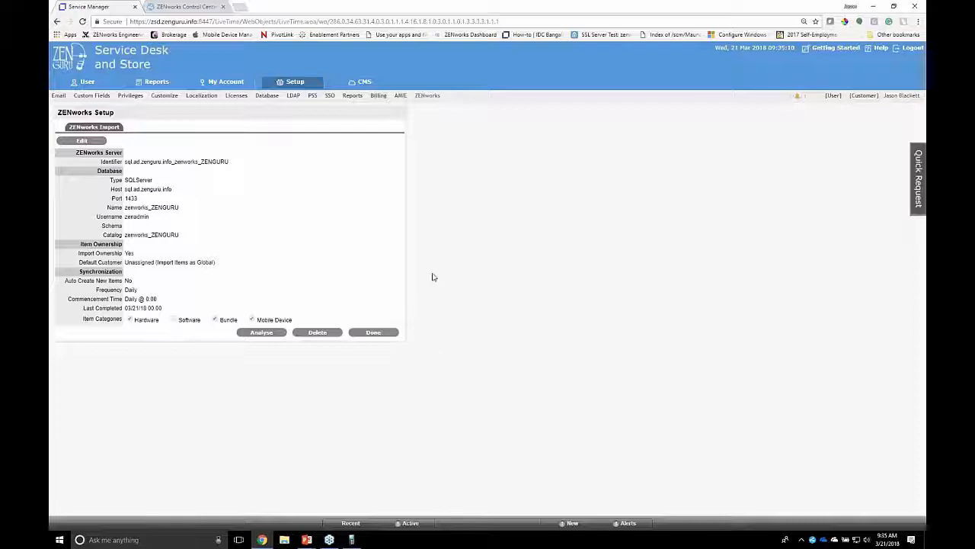
Examine the Store Config Enable and Store Customer Enable options in the system privileges
{"action": "left_click", "coordinate": [134, 99]}
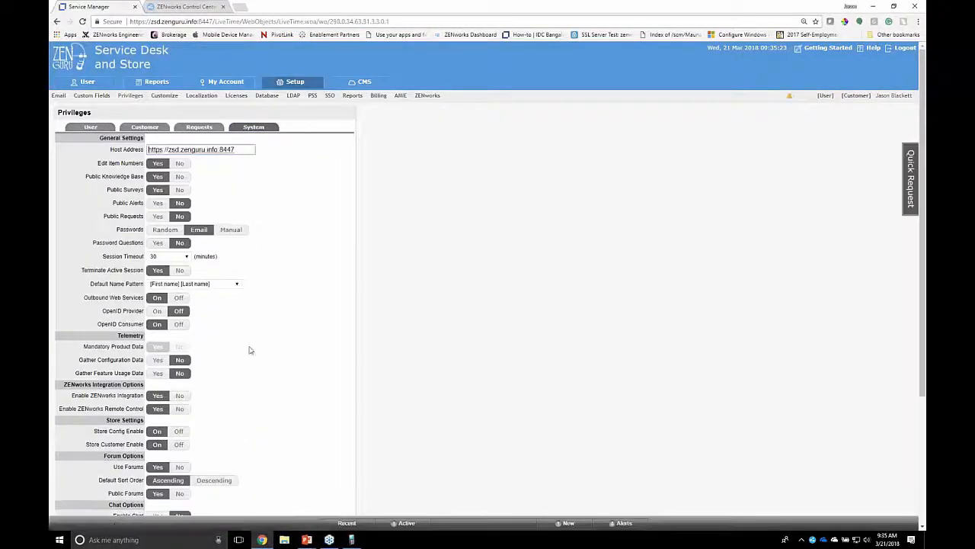
{"action": "scroll", "coordinate": [251, 374], "scroll_direction": "down", "scroll_amount": 5}
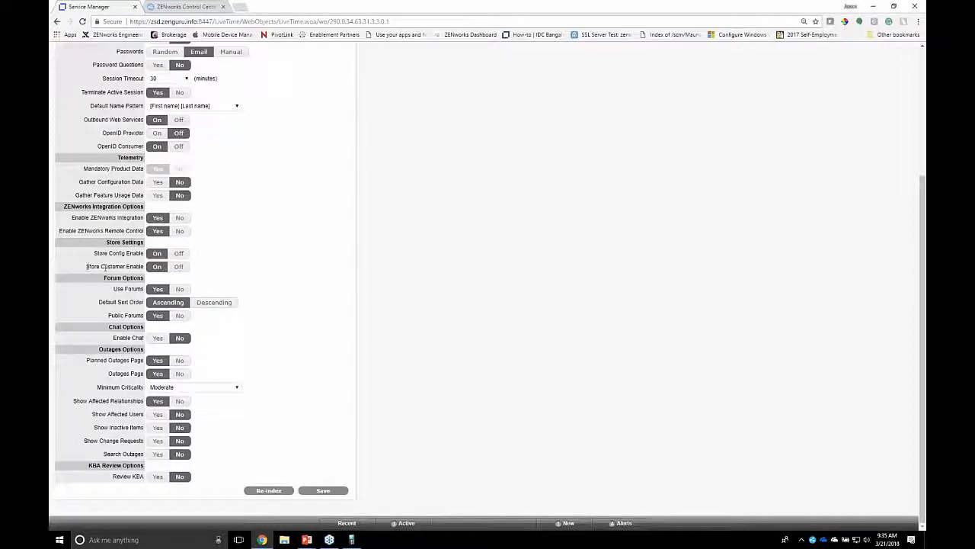
{"action": "left_click_drag", "start_coordinate": [86, 266], "coordinate": [142, 266]}
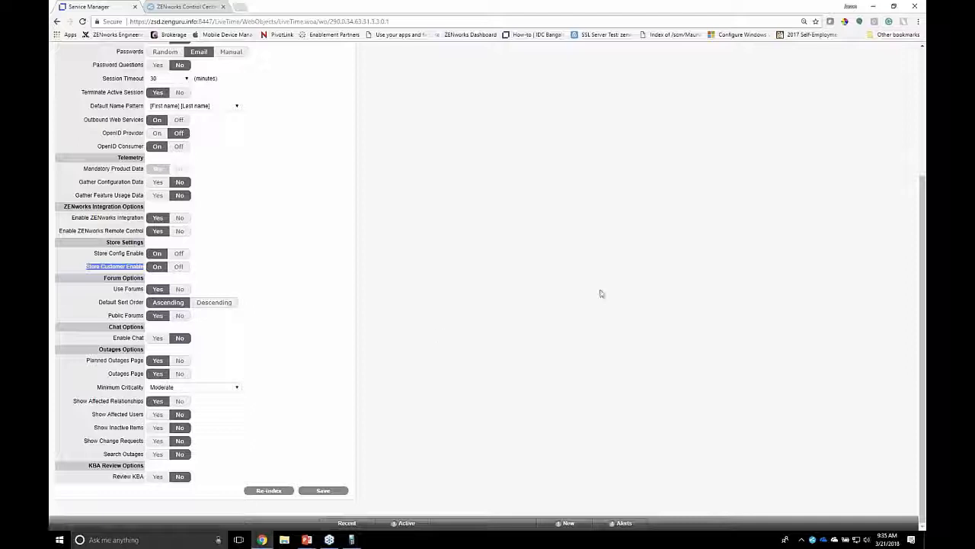
{"action": "scroll", "coordinate": [600, 294], "scroll_direction": "up", "scroll_amount": 3}
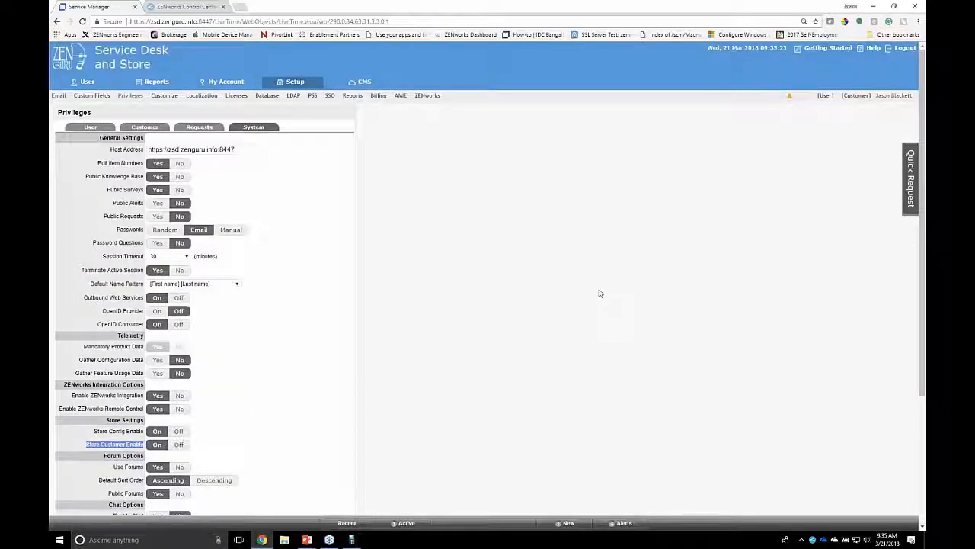
Return to the user portal and view the lifecycle diagram of the ZENguru 2 Tier Approval workflow
{"action": "left_click", "coordinate": [825, 95]}
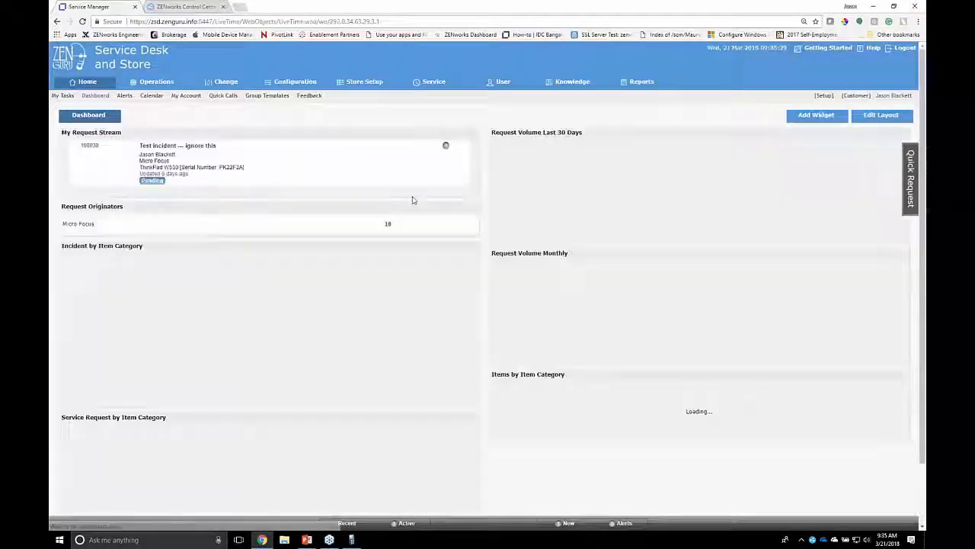
{"action": "left_click", "coordinate": [278, 85]}
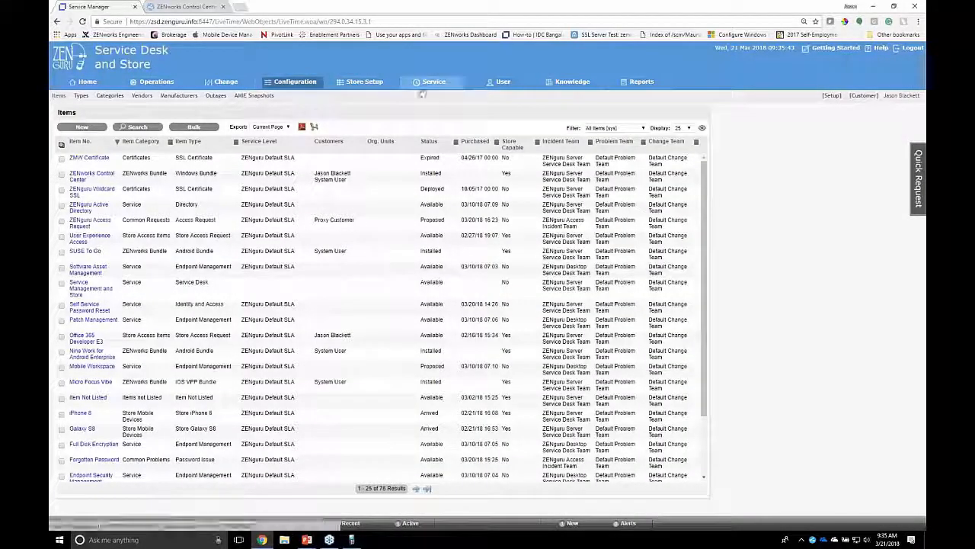
{"action": "left_click", "coordinate": [419, 88]}
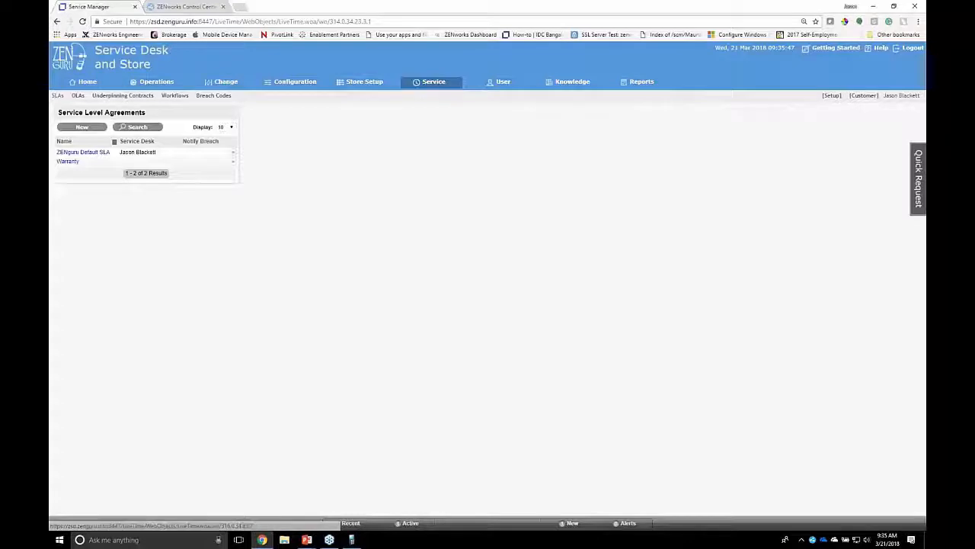
{"action": "left_click", "coordinate": [176, 96]}
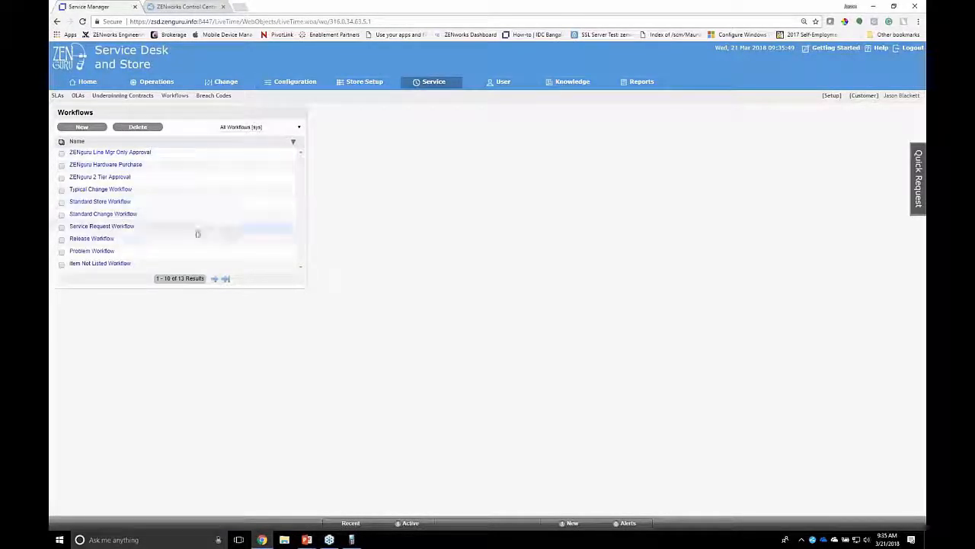
{"action": "left_click", "coordinate": [116, 180]}
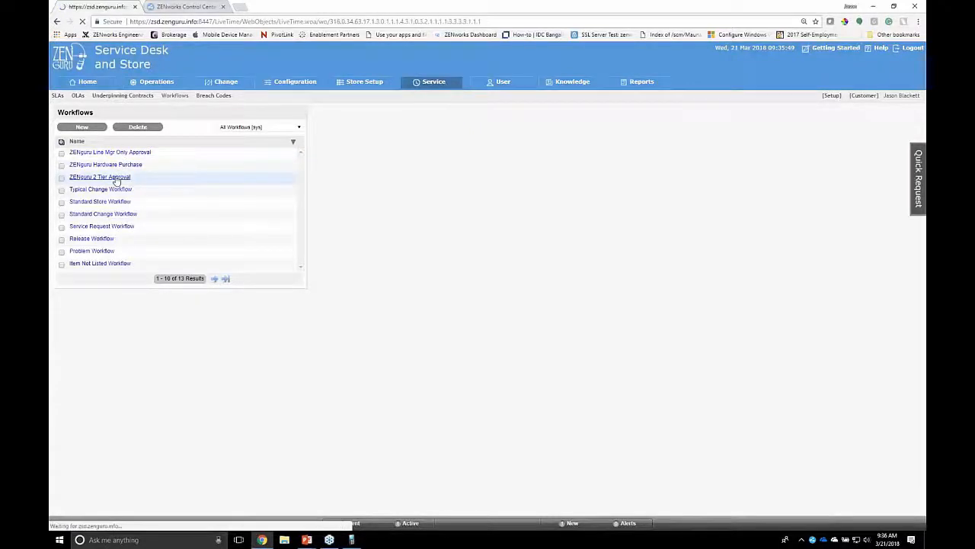
{"action": "left_click", "coordinate": [145, 128]}
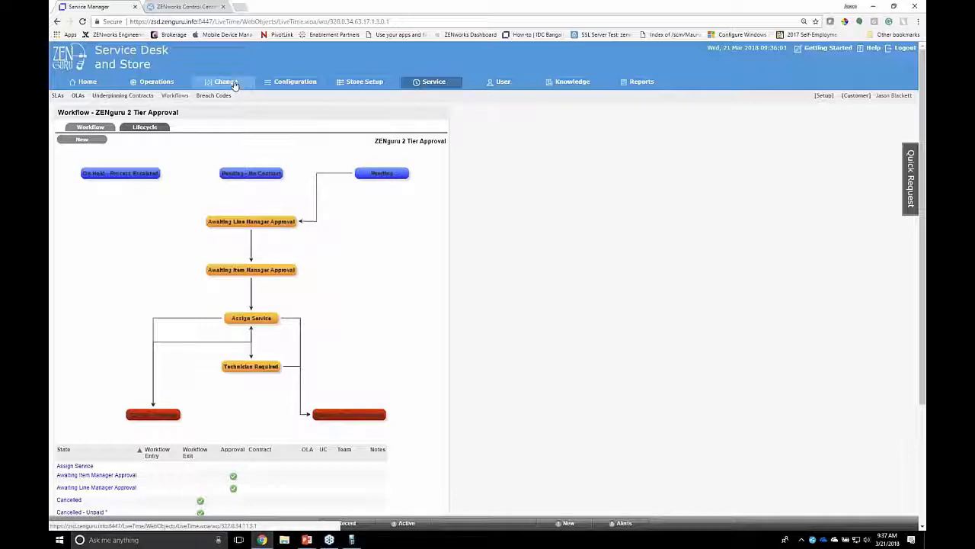
Open the Windows Bundle item type from the last page of configuration item types and view its information
{"action": "left_click", "coordinate": [285, 84]}
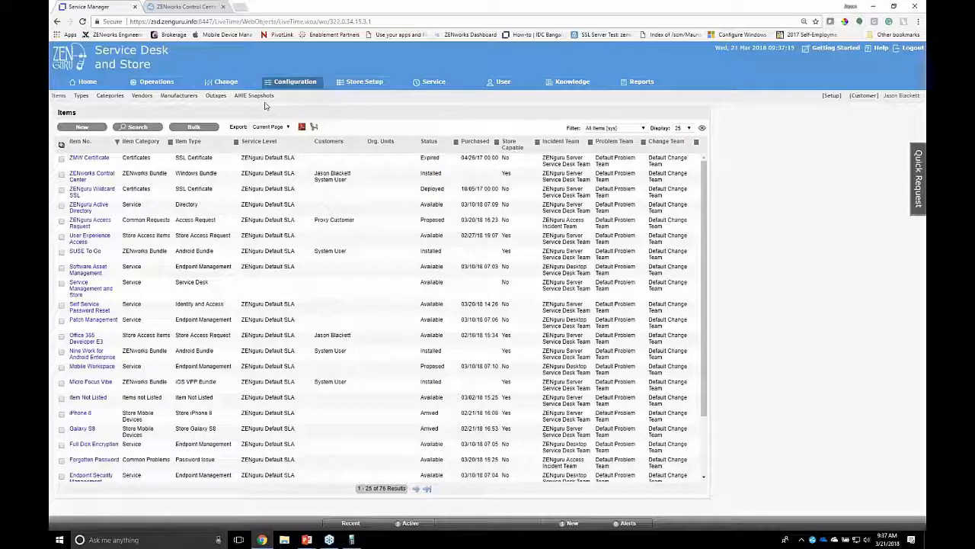
{"action": "left_click", "coordinate": [83, 97]}
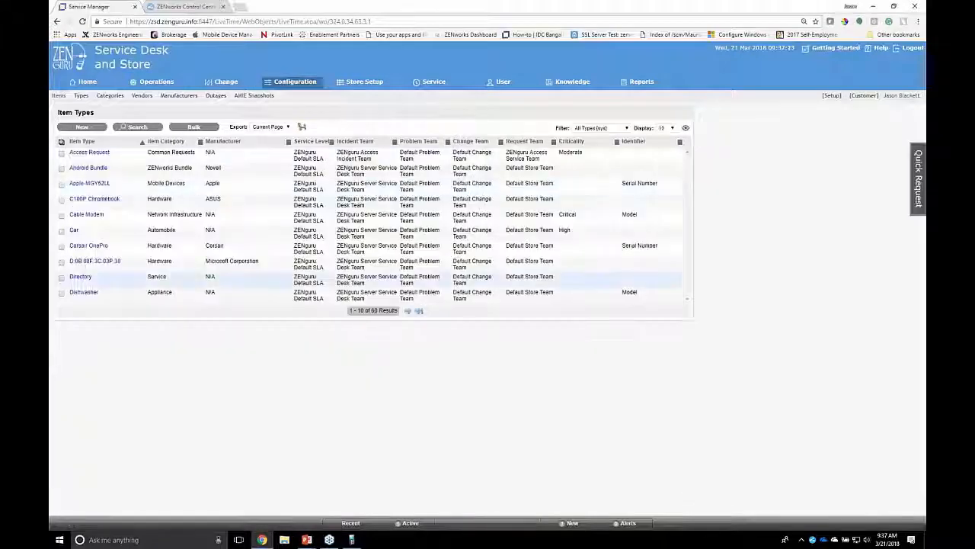
{"action": "left_click", "coordinate": [419, 310]}
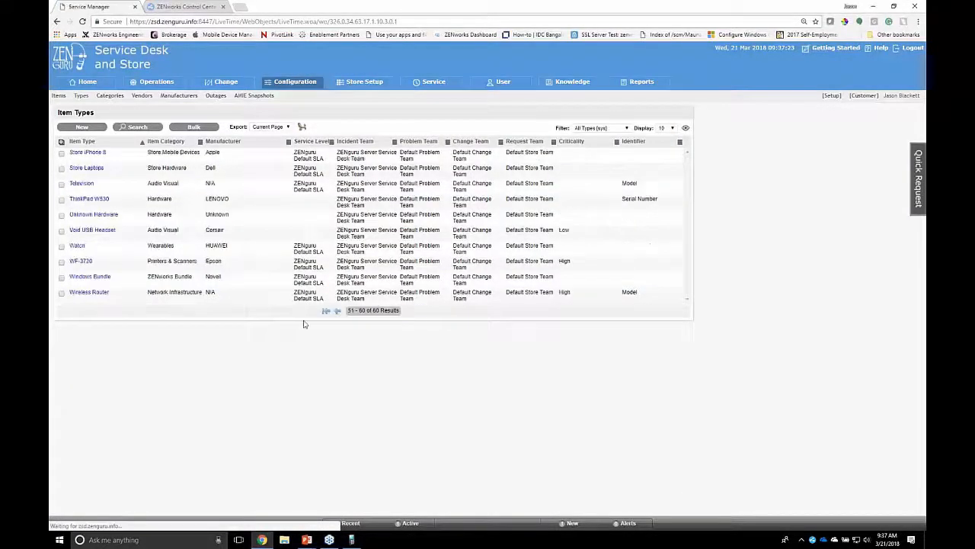
{"action": "left_click", "coordinate": [90, 276]}
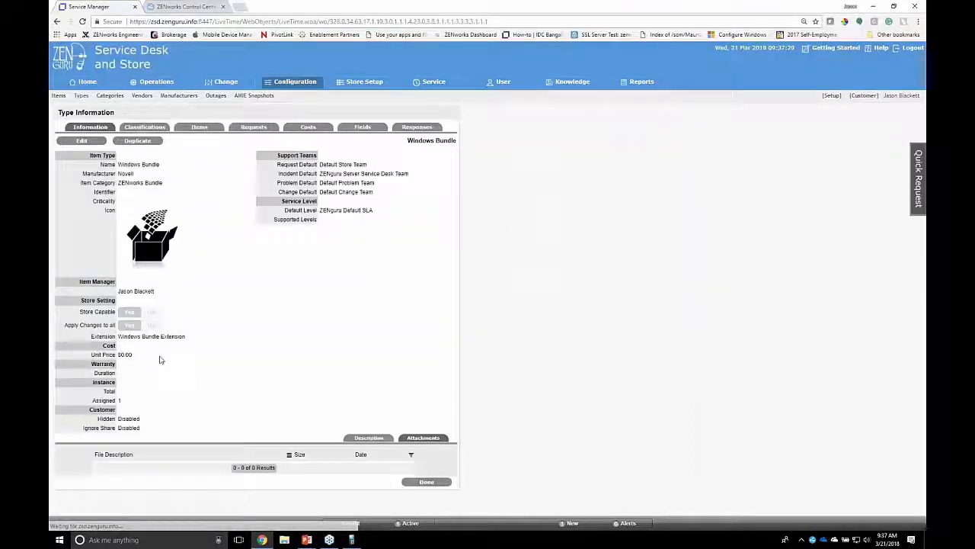
Check the Windows Bundle type's extension, and open the Store Access Items category to examine its store extension
{"action": "left_click_drag", "start_coordinate": [119, 337], "coordinate": [185, 337]}
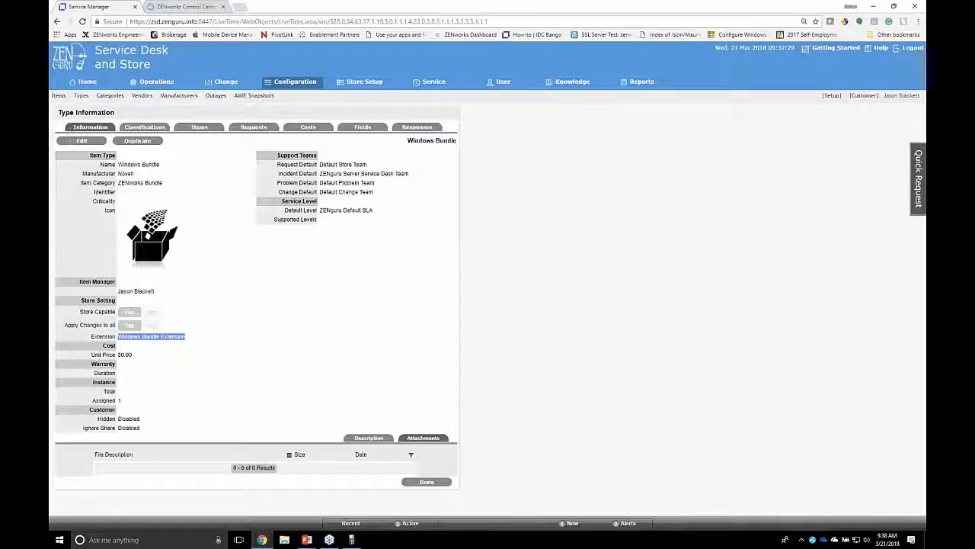
{"action": "left_click", "coordinate": [110, 96]}
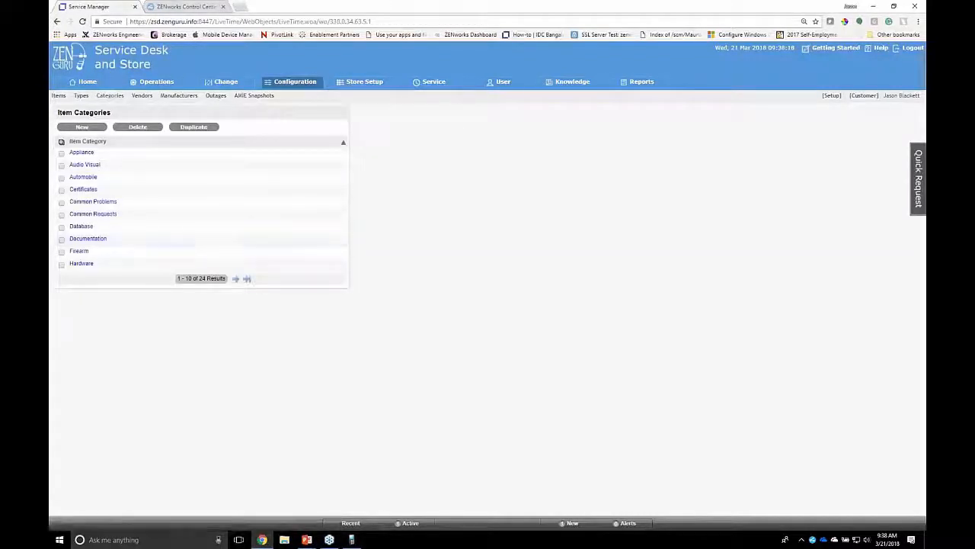
{"action": "left_click", "coordinate": [236, 278]}
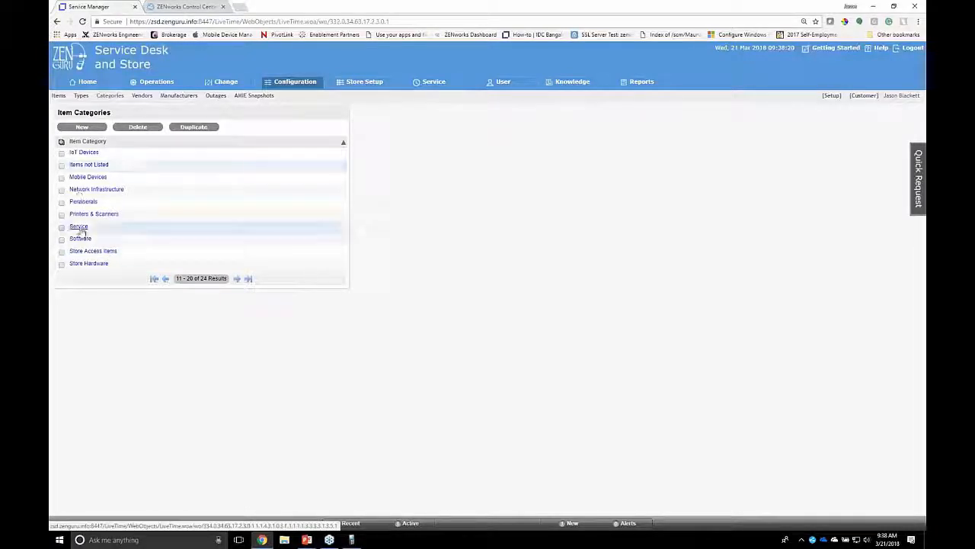
{"action": "left_click", "coordinate": [93, 251]}
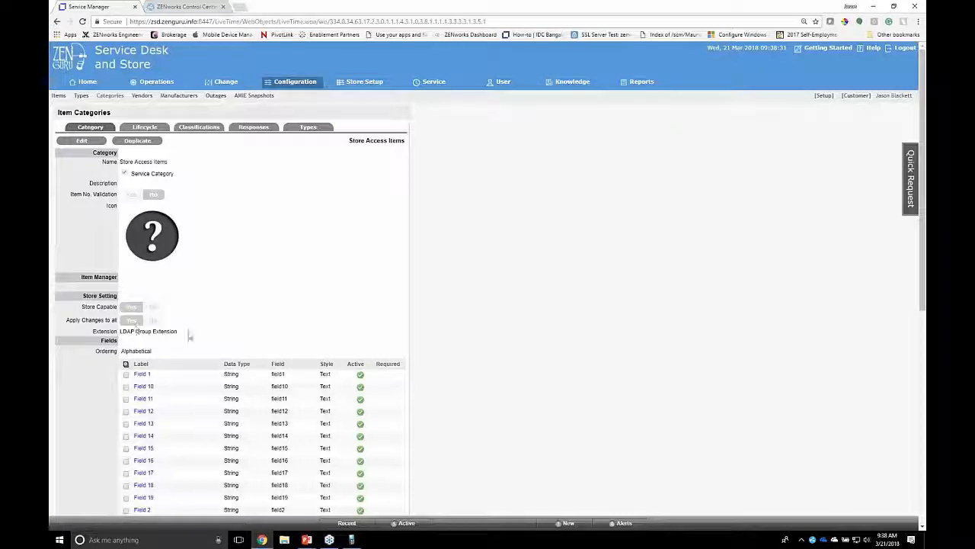
{"action": "left_click_drag", "start_coordinate": [190, 334], "coordinate": [120, 334]}
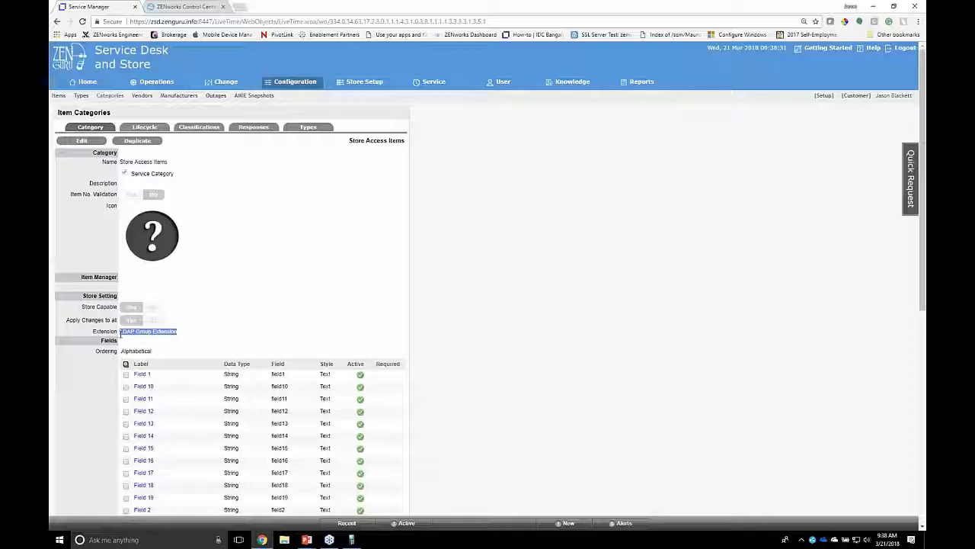
Find the Store Access Request item type in the item types list, examine its extension setting, and close it
{"action": "left_click", "coordinate": [98, 131]}
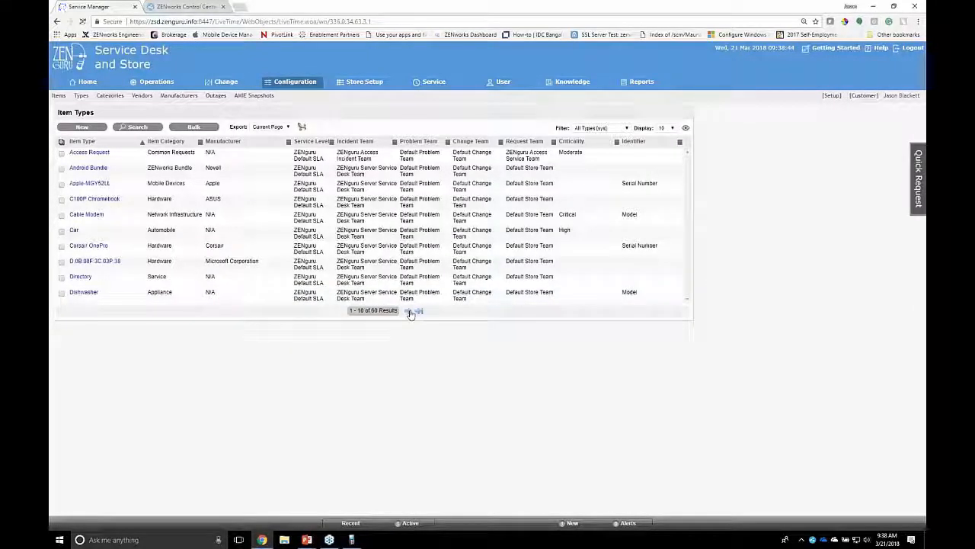
{"action": "left_click", "coordinate": [409, 310]}
{"action": "left_click", "coordinate": [409, 311]}
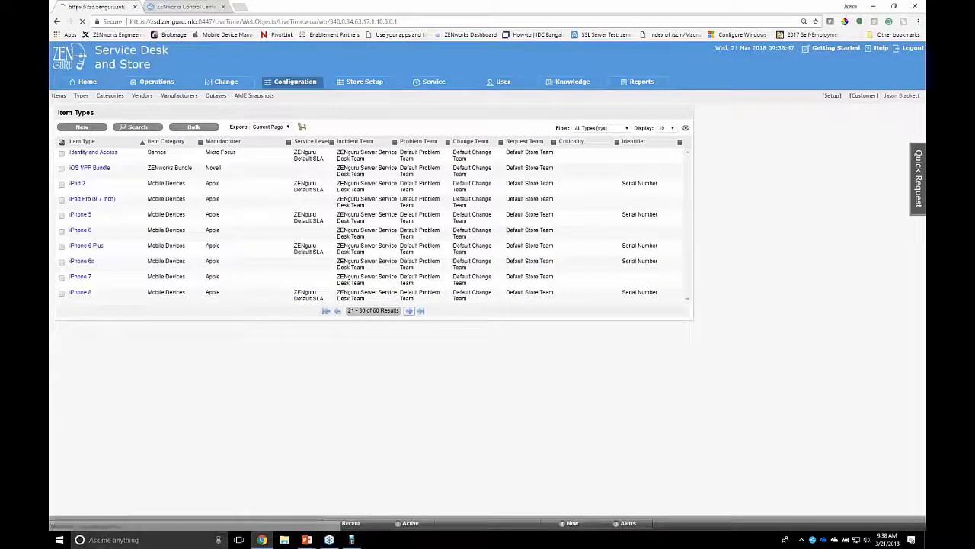
{"action": "left_click", "coordinate": [409, 311]}
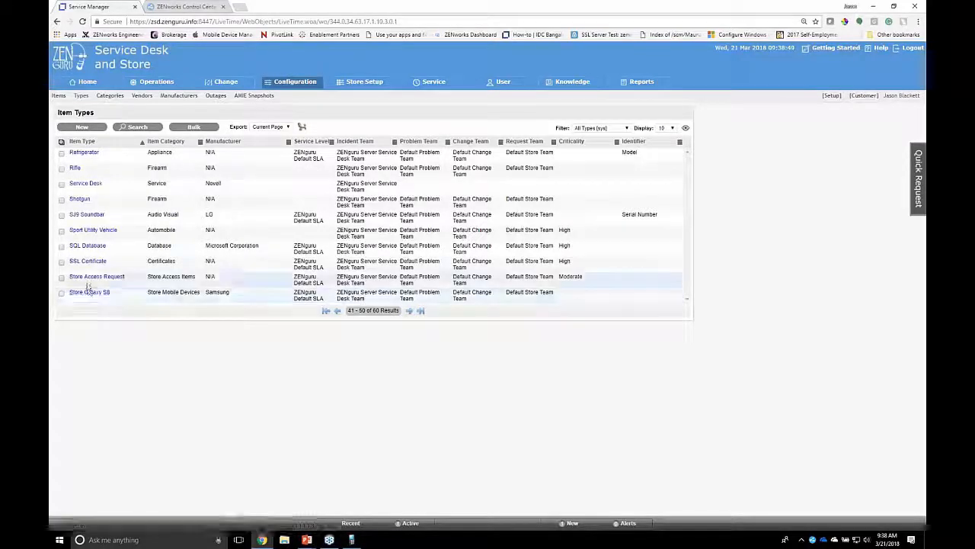
{"action": "left_click", "coordinate": [91, 277]}
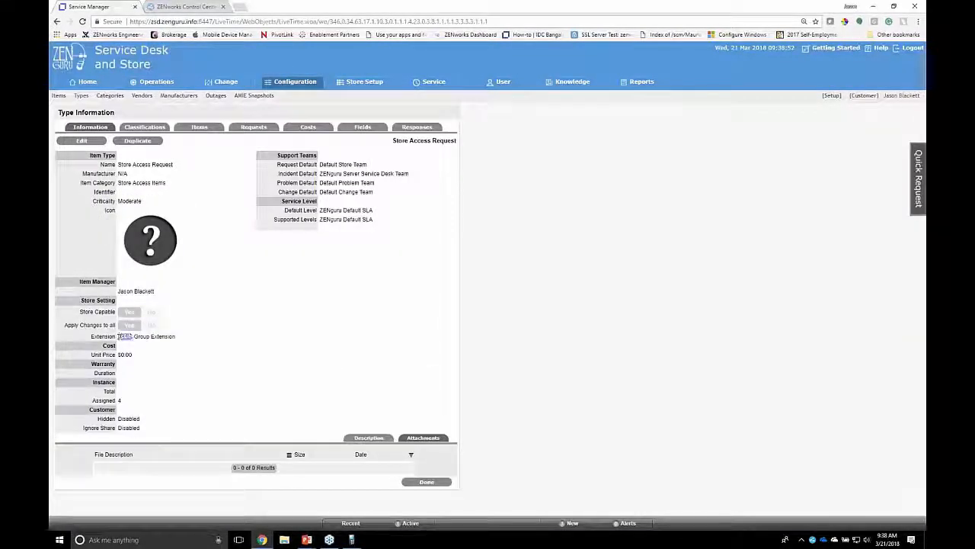
{"action": "left_click_drag", "start_coordinate": [119, 336], "coordinate": [183, 336]}
{"action": "left_click", "coordinate": [420, 483]}
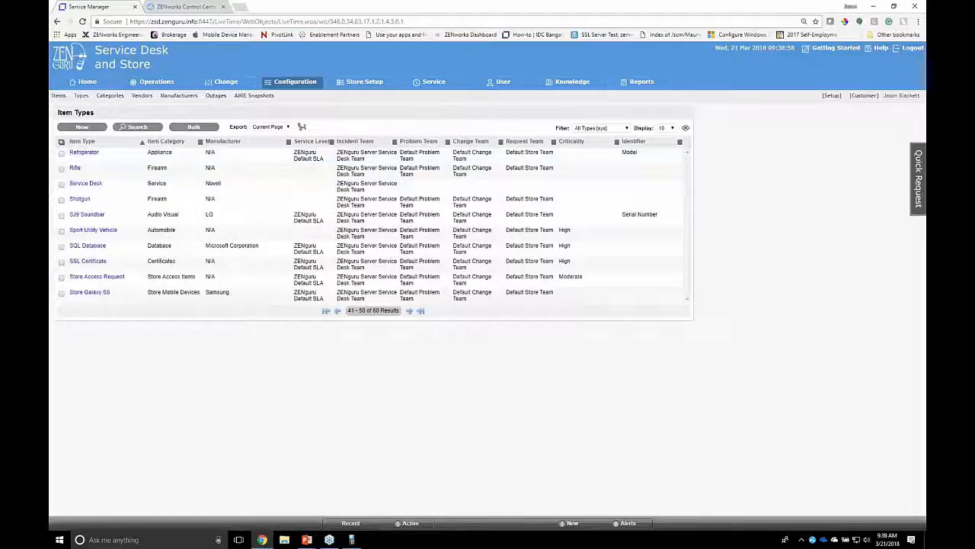
Search the configuration items for those in the Store Access Items category
{"action": "left_click", "coordinate": [58, 95]}
{"action": "left_click", "coordinate": [137, 127]}
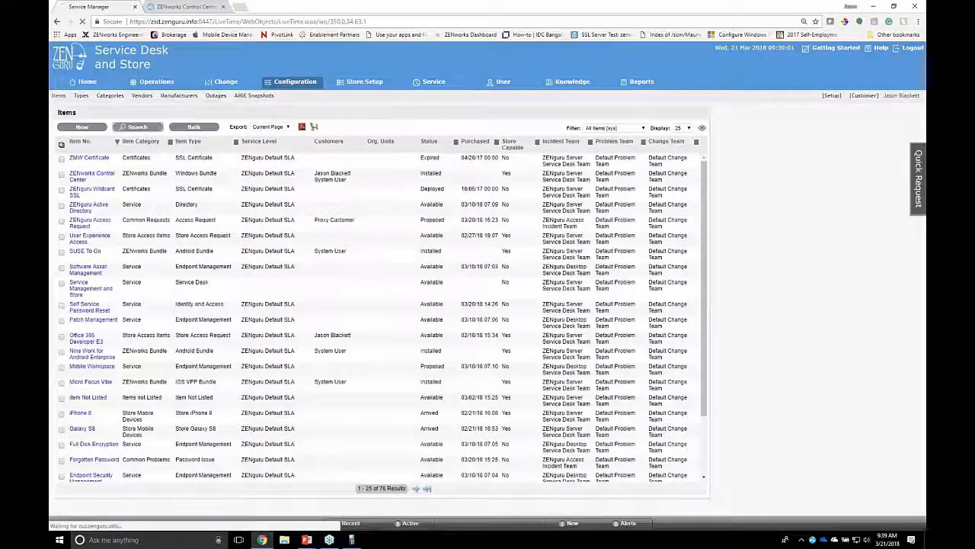
{"action": "left_click", "coordinate": [183, 326]}
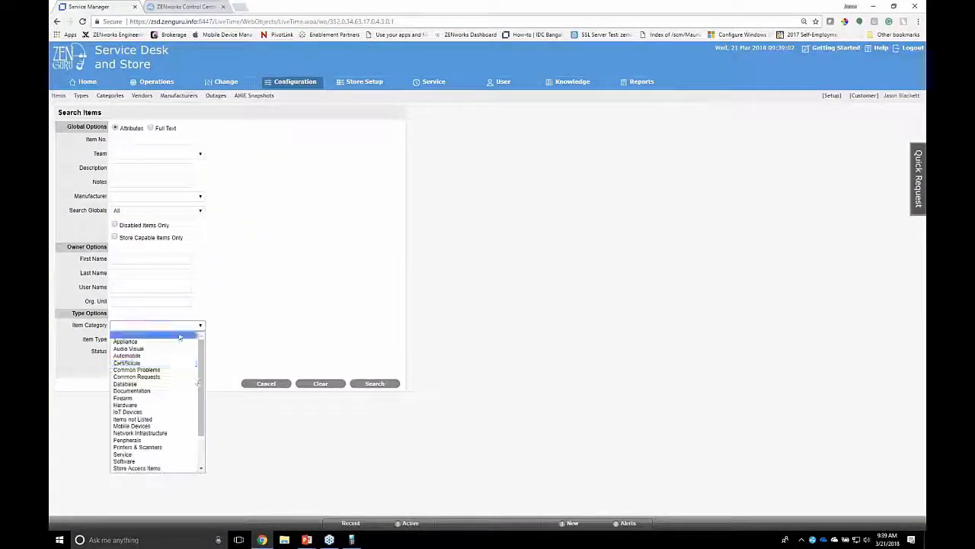
{"action": "scroll", "coordinate": [158, 412], "scroll_direction": "down", "scroll_amount": 3}
{"action": "left_click", "coordinate": [156, 426]}
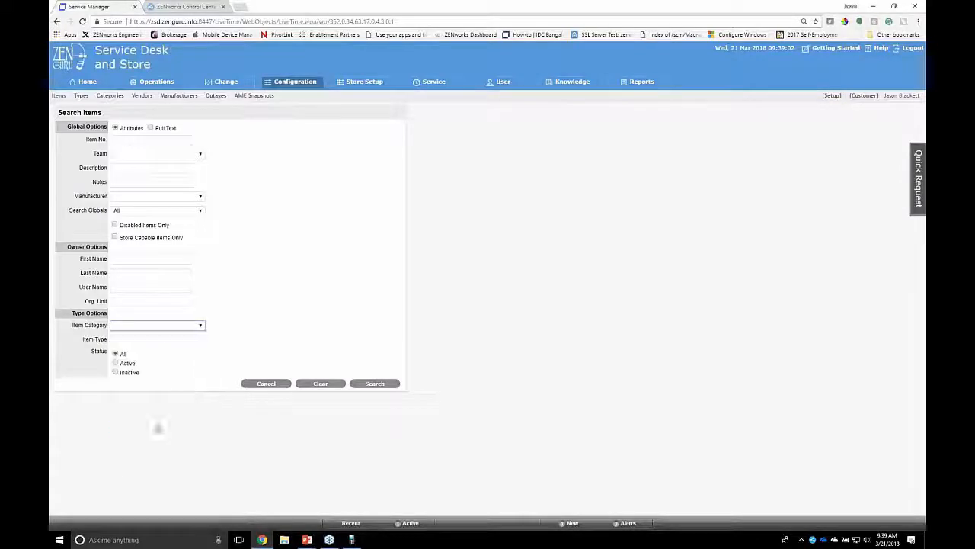
{"action": "scroll", "coordinate": [393, 415], "scroll_direction": "down", "scroll_amount": 3}
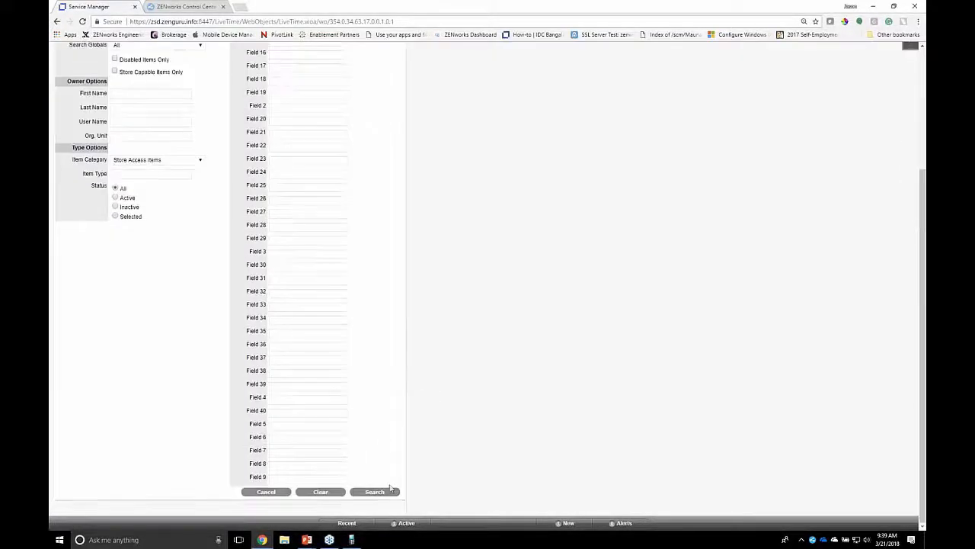
{"action": "left_click", "coordinate": [388, 490]}
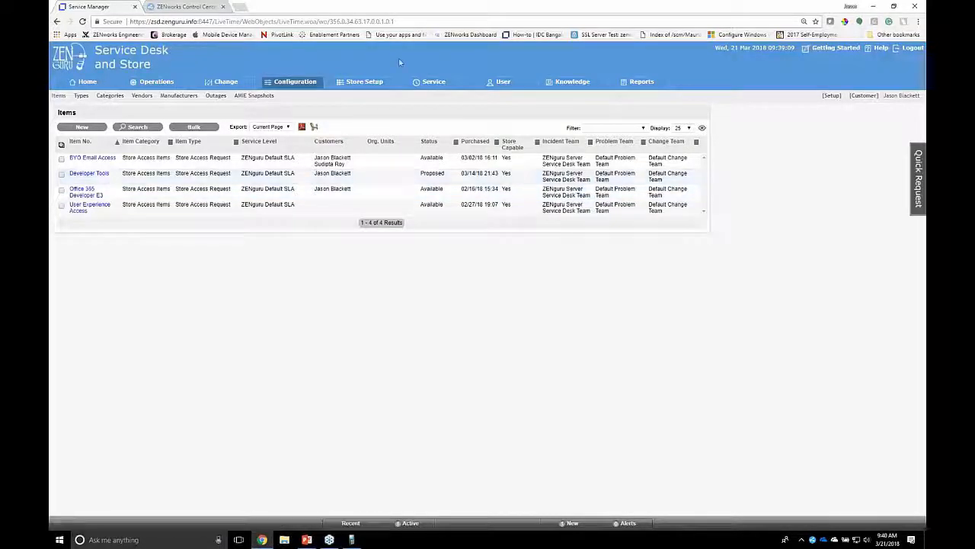
Open the Two Step Approval store template and examine its default SLA and default workflow
{"action": "left_click", "coordinate": [359, 81]}
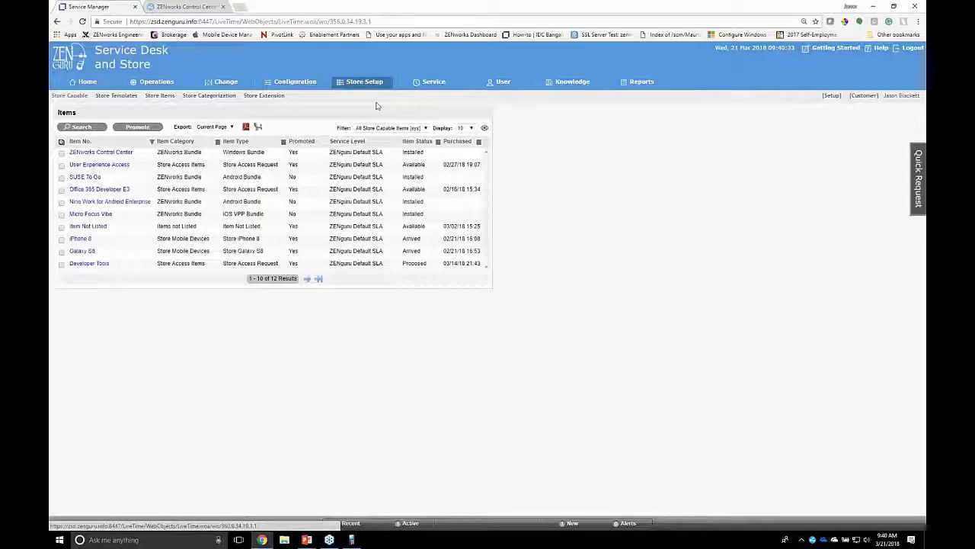
{"action": "left_click", "coordinate": [116, 96]}
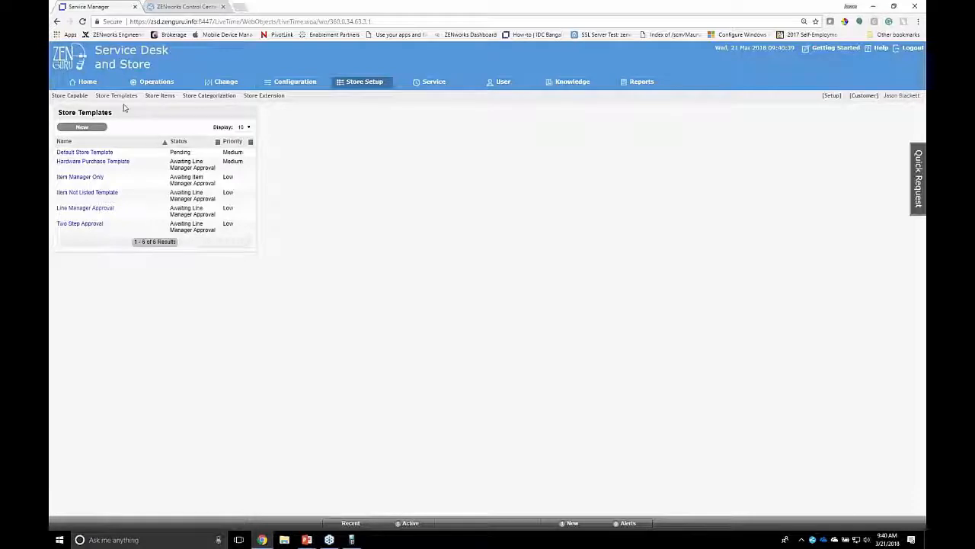
{"action": "left_click", "coordinate": [69, 227]}
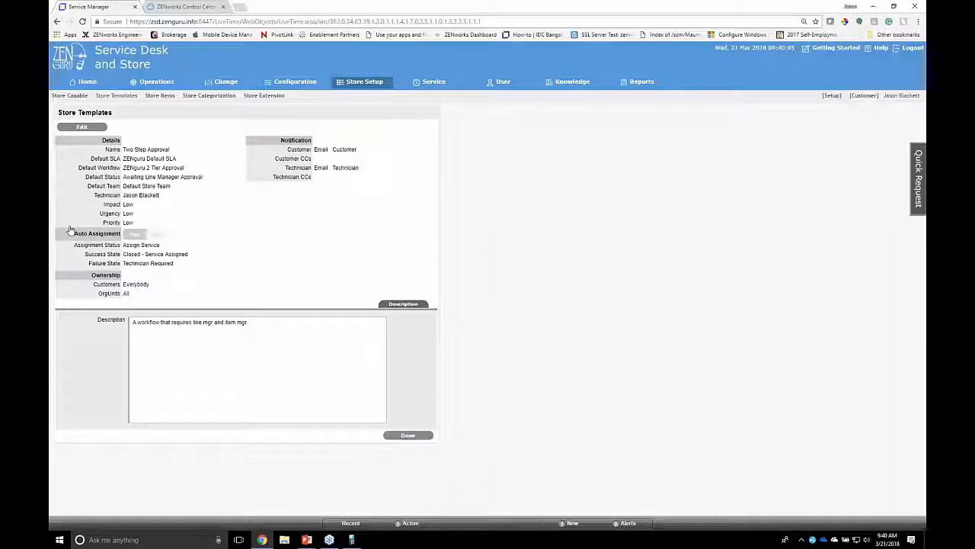
{"action": "left_click_drag", "start_coordinate": [123, 158], "coordinate": [183, 162]}
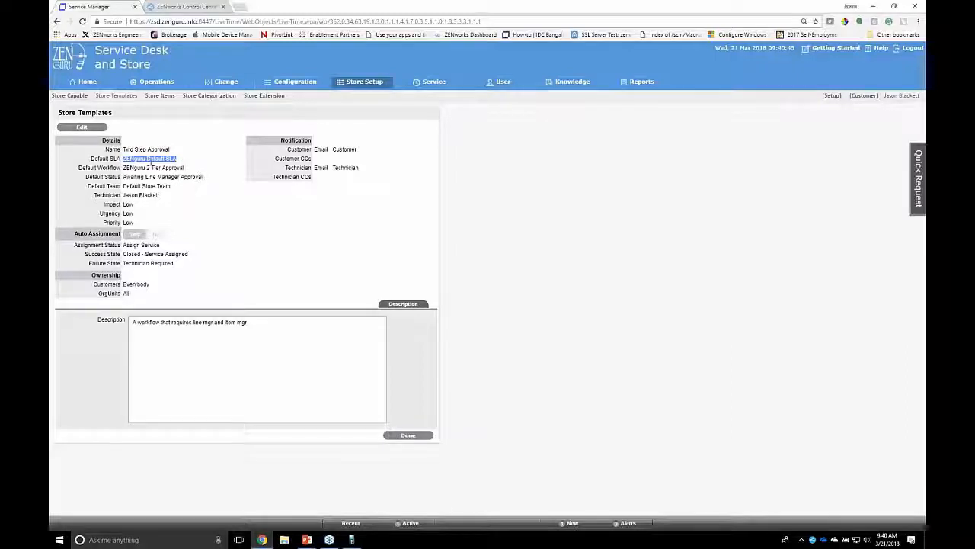
{"action": "left_click", "coordinate": [126, 166]}
{"action": "left_click_drag", "start_coordinate": [123, 168], "coordinate": [184, 169]}
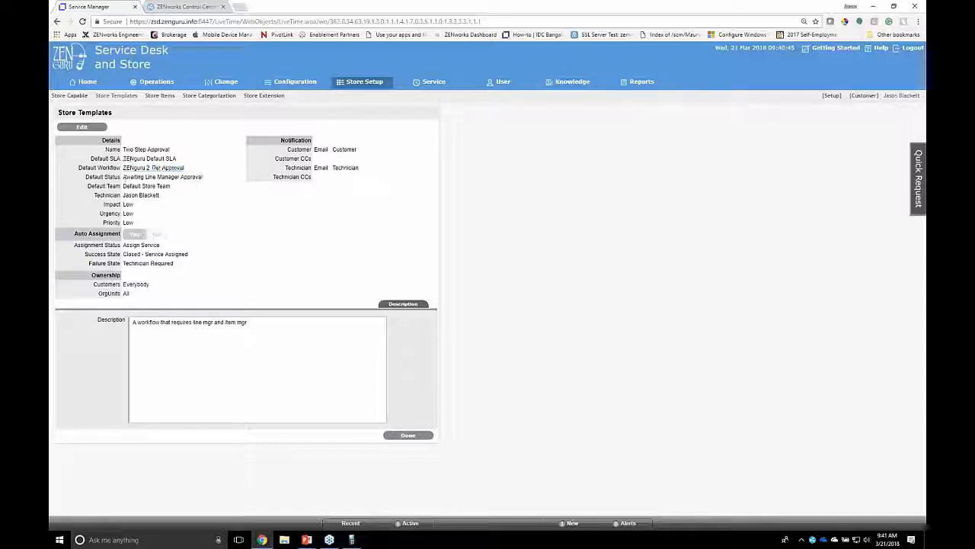
Review the template's default status, default team and technician, plus the auto assignment status and failure state
{"action": "left_click_drag", "start_coordinate": [123, 177], "coordinate": [202, 178]}
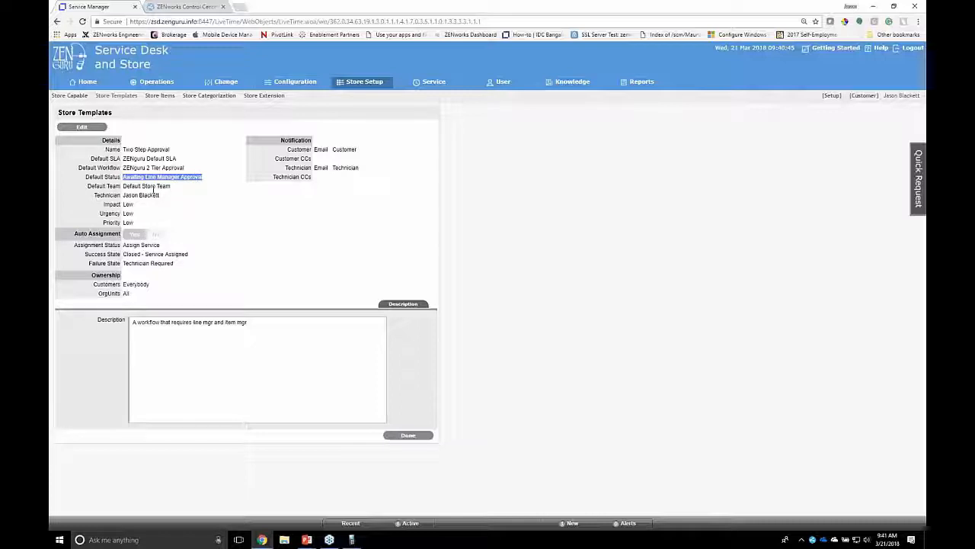
{"action": "left_click_drag", "start_coordinate": [123, 186], "coordinate": [177, 189]}
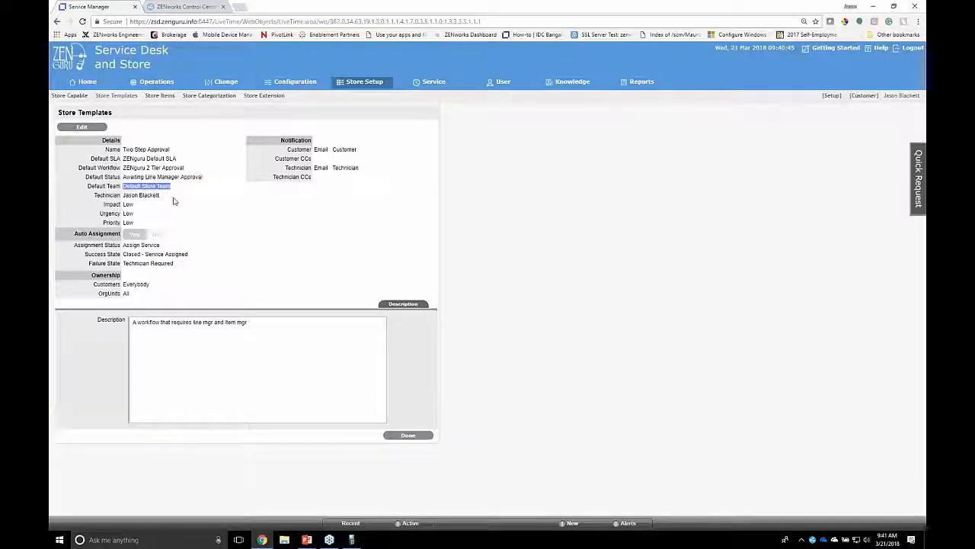
{"action": "left_click", "coordinate": [128, 206]}
{"action": "left_click_drag", "start_coordinate": [126, 196], "coordinate": [168, 199]}
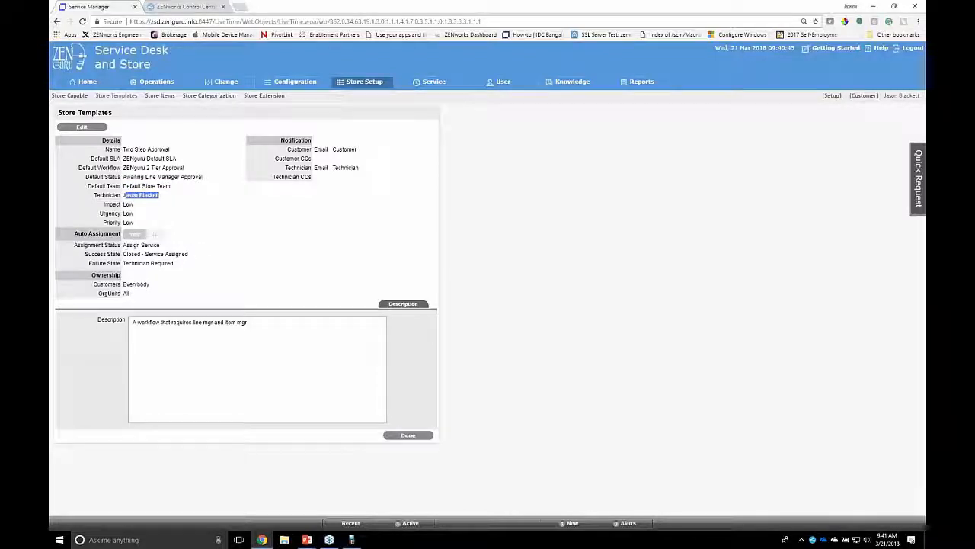
{"action": "left_click_drag", "start_coordinate": [125, 244], "coordinate": [160, 246]}
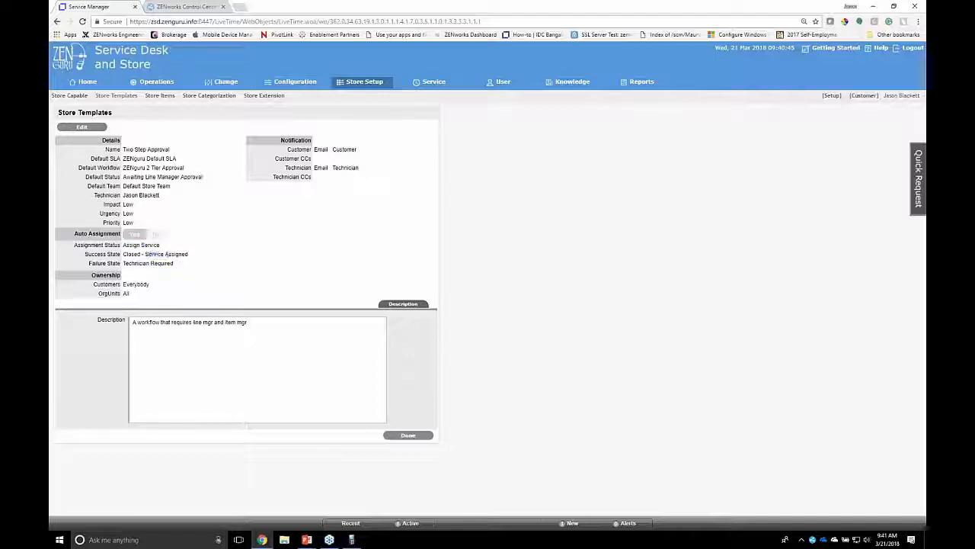
{"action": "left_click_drag", "start_coordinate": [138, 263], "coordinate": [162, 266]}
In the store-capable items, select Office 365 Developer E3 as a candidate for promotion and clear the selection
{"action": "left_click", "coordinate": [82, 96]}
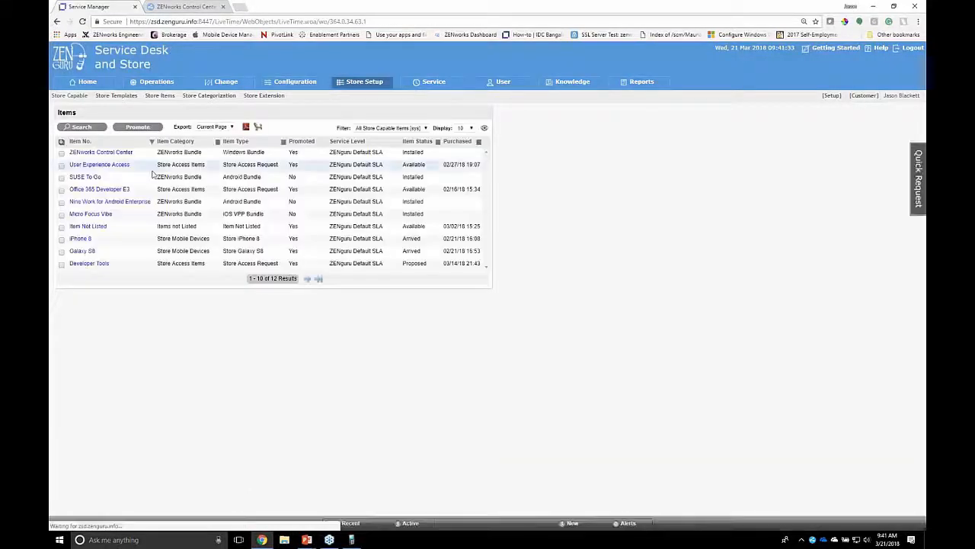
{"action": "left_click", "coordinate": [61, 189]}
{"action": "left_click", "coordinate": [138, 126]}
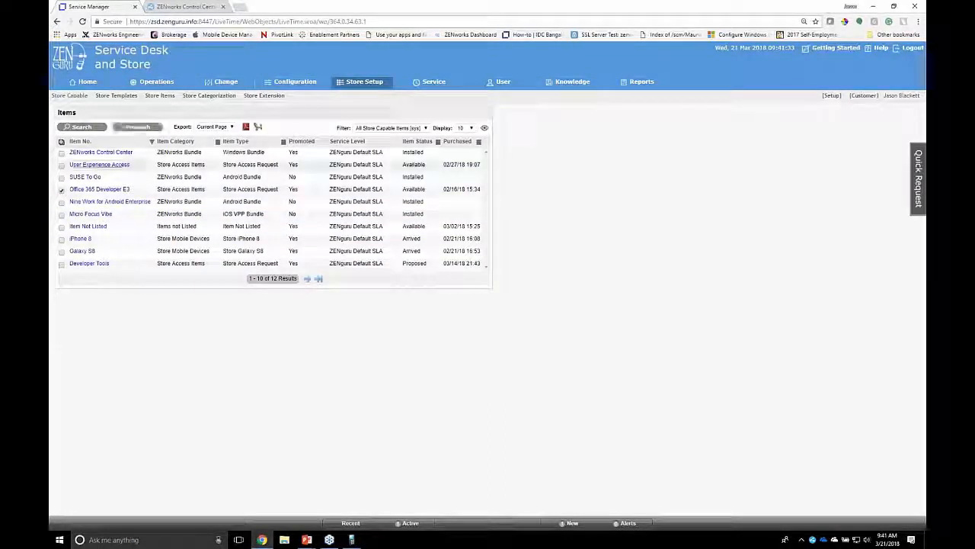
{"action": "left_click", "coordinate": [62, 191]}
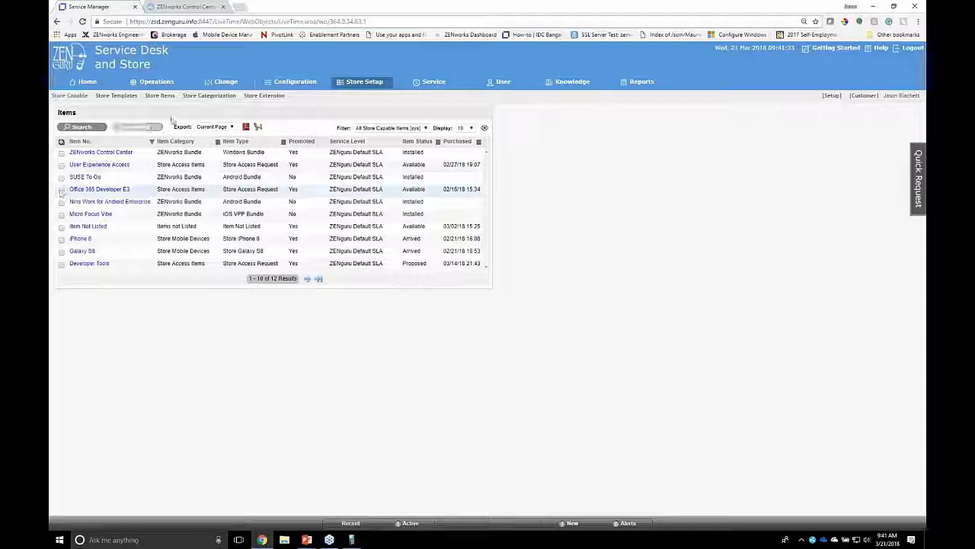
Open the published Office 365 Developer E3 store item and examine which store template it uses
{"action": "left_click", "coordinate": [162, 96]}
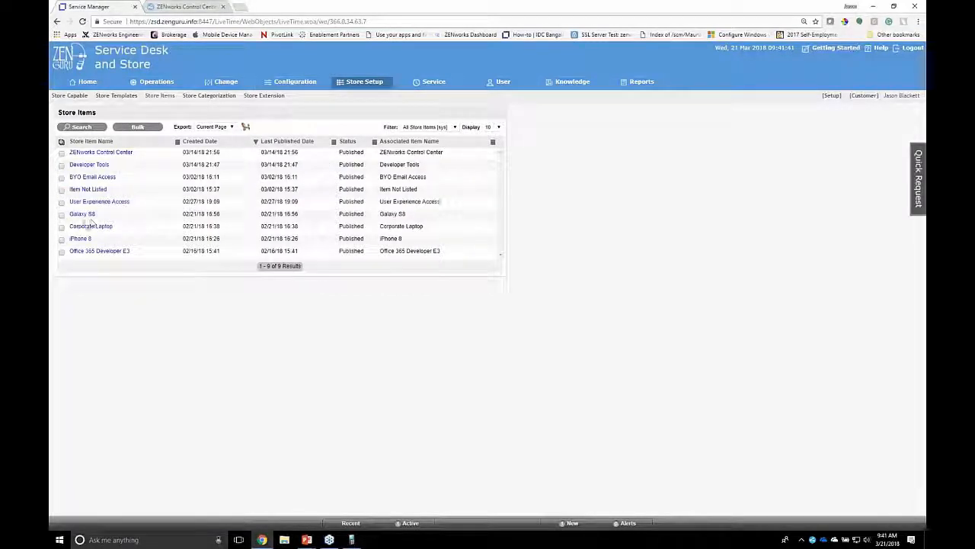
{"action": "left_click", "coordinate": [98, 251]}
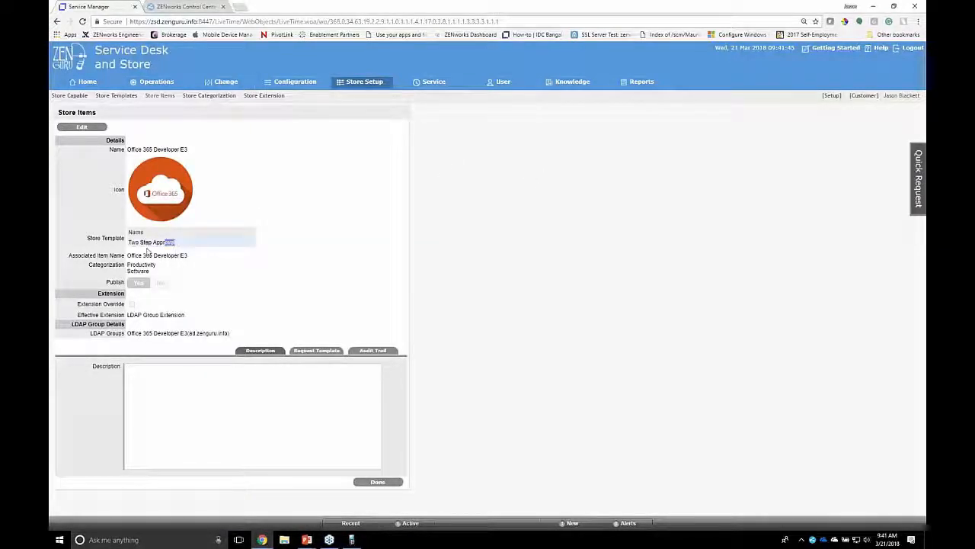
{"action": "left_click_drag", "start_coordinate": [175, 242], "coordinate": [128, 242]}
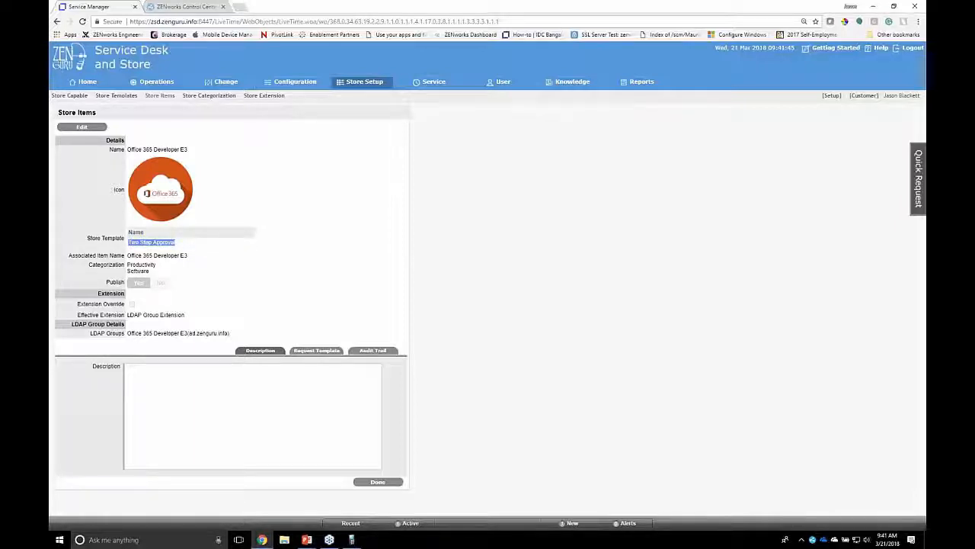
Open the Office 365 Developer E3 store item for editing and examine its associated item, default extension and LDAP group details
{"action": "left_click", "coordinate": [81, 127]}
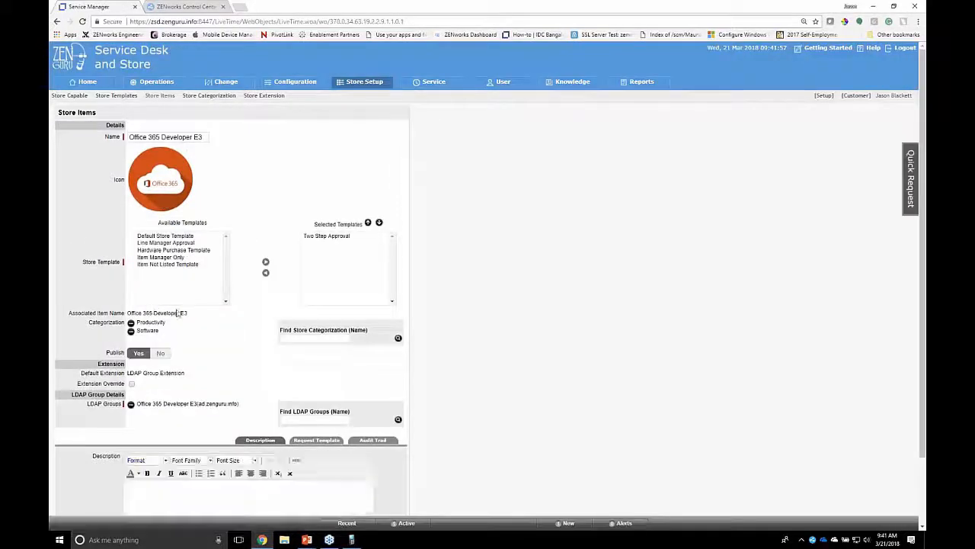
{"action": "left_click_drag", "start_coordinate": [185, 312], "coordinate": [127, 314]}
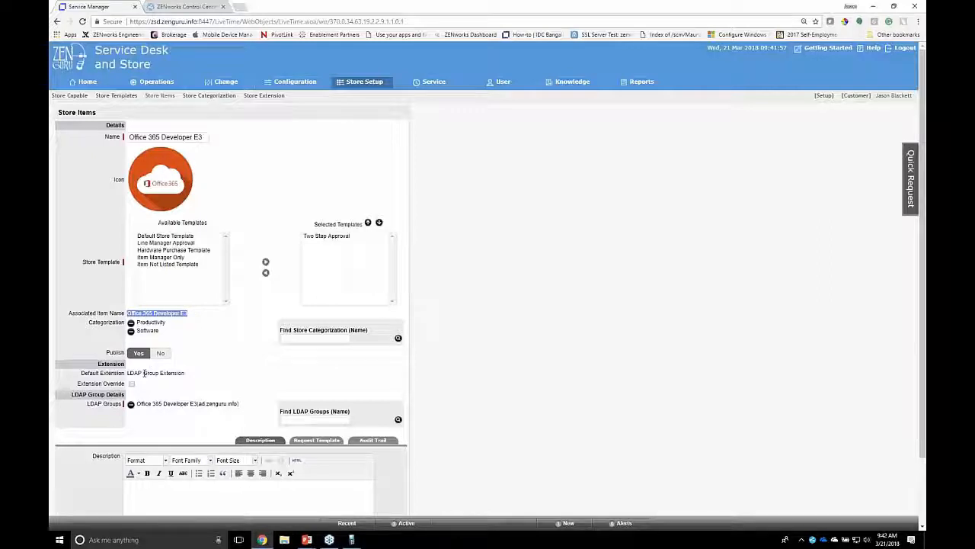
{"action": "left_click", "coordinate": [182, 373]}
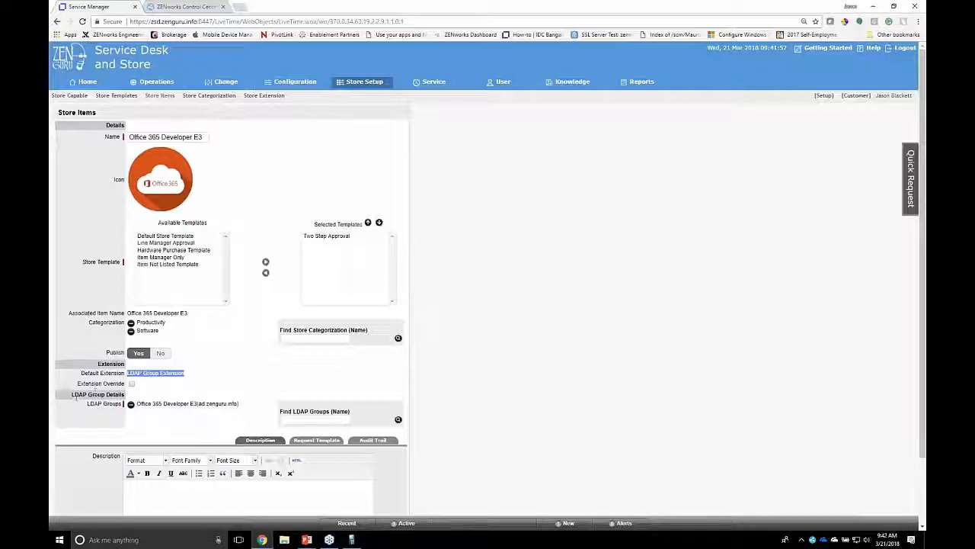
{"action": "mouse_move", "coordinate": [125, 385]}
{"action": "left_mouse_down"}
{"action": "mouse_move", "coordinate": [74, 396]}
{"action": "mouse_move", "coordinate": [116, 395]}
{"action": "left_mouse_up"}
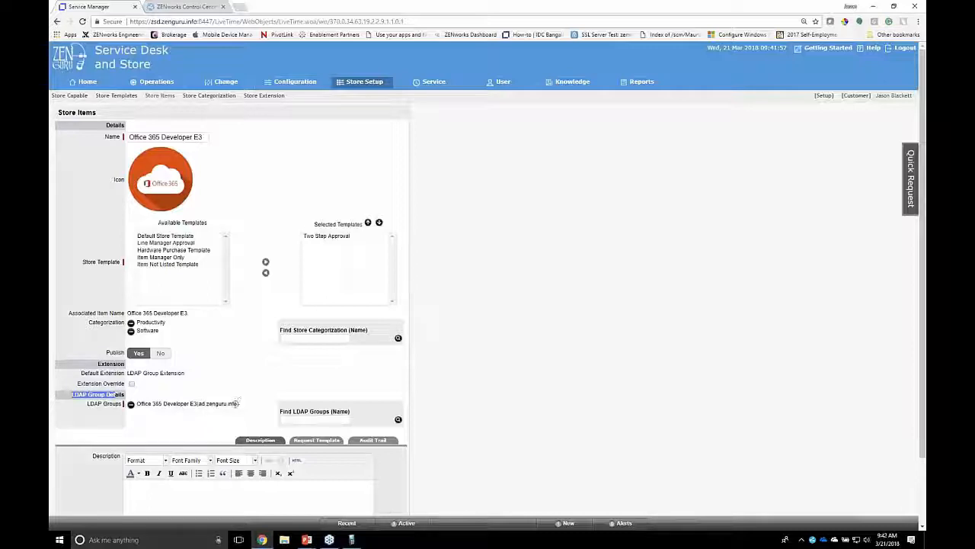
Examine the Office 365 Developer E3 item's LDAP group, the available LDAP groups and its request template, and cancel the editing
{"action": "left_click_drag", "start_coordinate": [237, 402], "coordinate": [135, 404]}
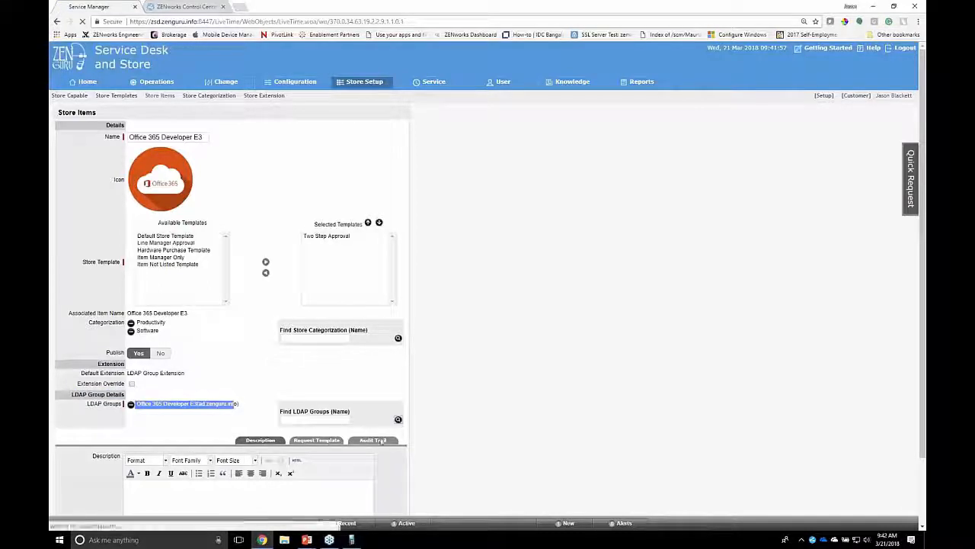
{"action": "scroll", "coordinate": [189, 196], "scroll_direction": "down", "scroll_amount": 5}
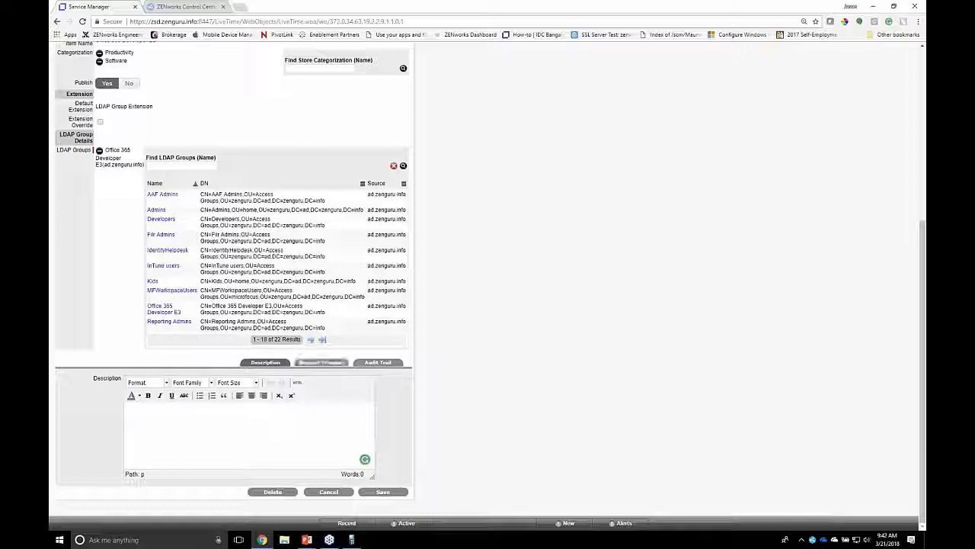
{"action": "left_click", "coordinate": [313, 364]}
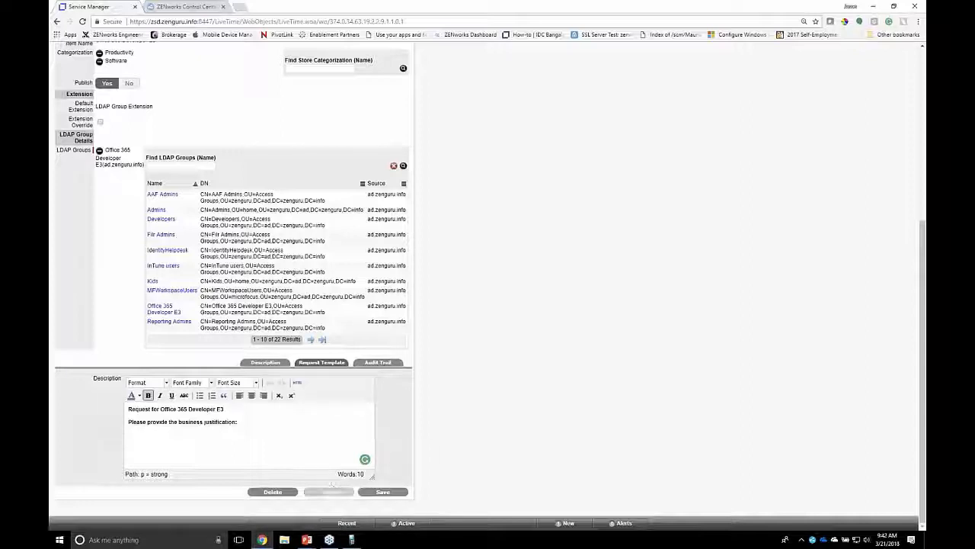
{"action": "left_click", "coordinate": [327, 492]}
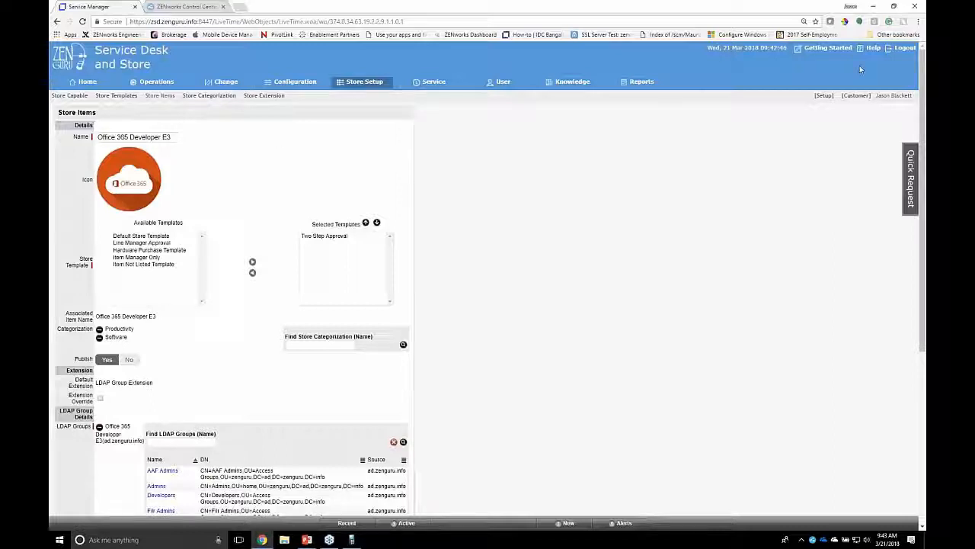
Log out of the administrator session and sign in as the customer, entering the customer's username and account password
{"action": "left_click", "coordinate": [902, 49]}
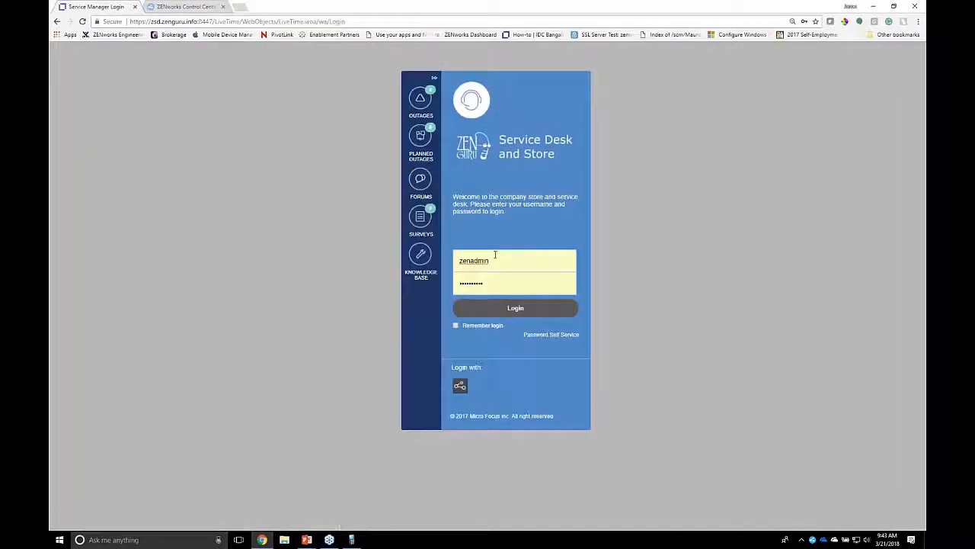
{"action": "double_click", "coordinate": [486, 259]}
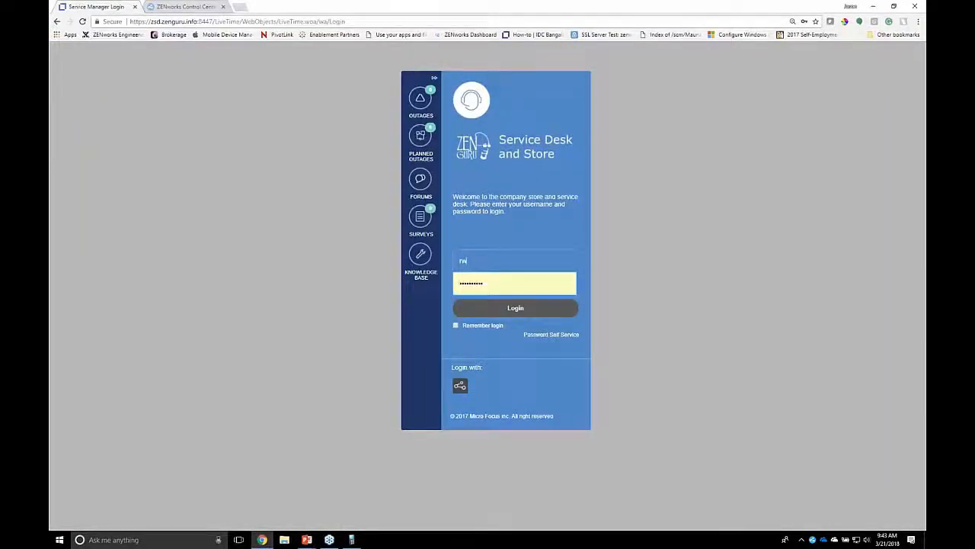
{"action": "key", "text": "Tab"}
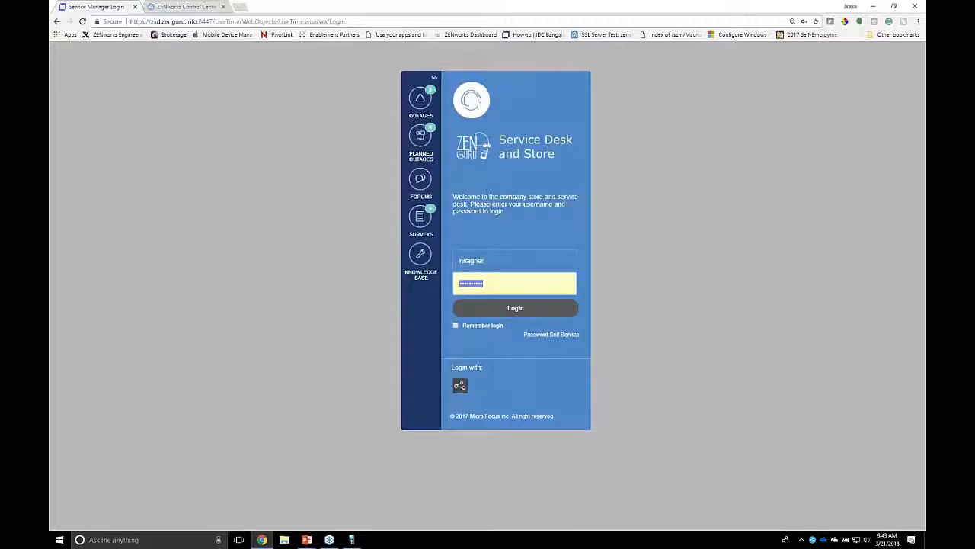
{"action": "key", "text": "BackSpace"}
{"action": "type", "text": "••••••••••"}
{"action": "key", "text": "Return"}
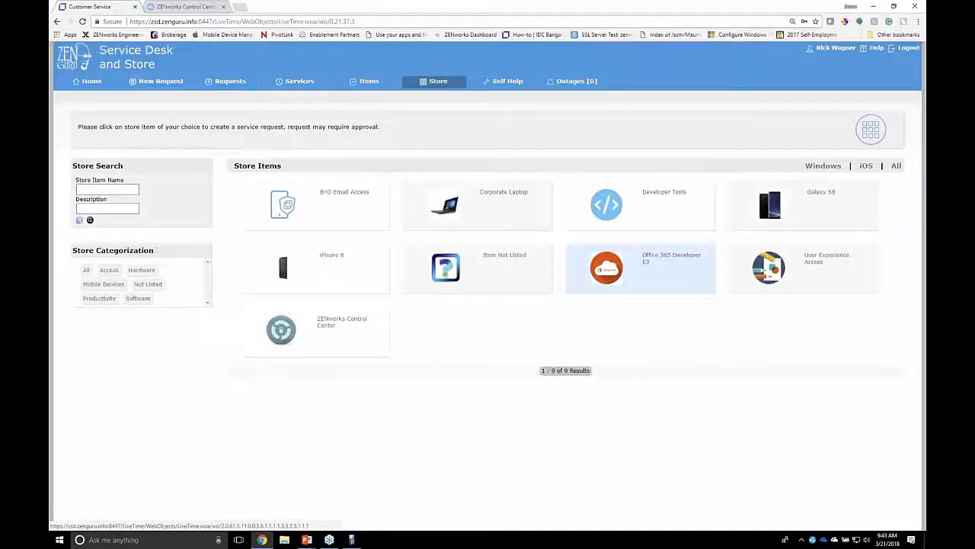
Create a store request for Office 365 Developer E3 with the unbolded business justification "All of my peers have it and it looks cool"
{"action": "left_click", "coordinate": [671, 257]}
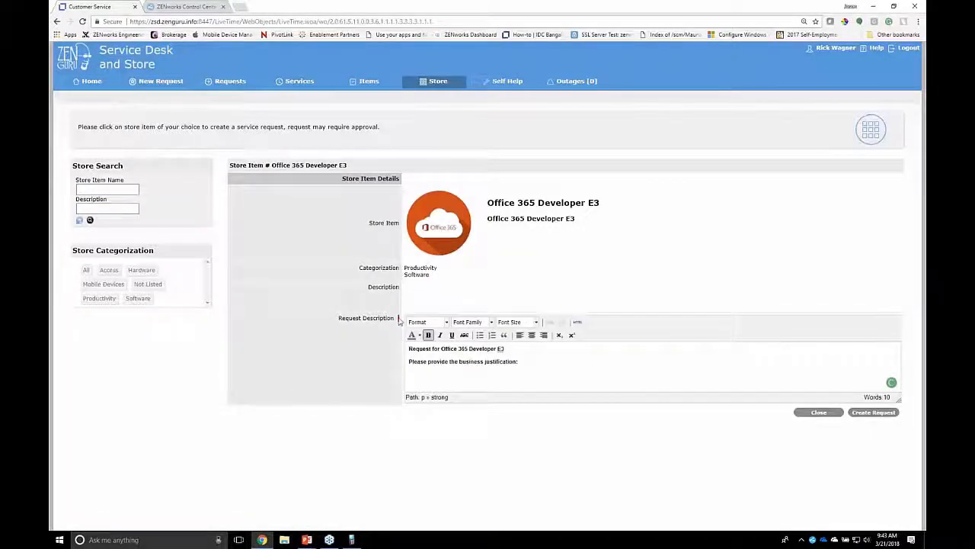
{"action": "left_click", "coordinate": [546, 366]}
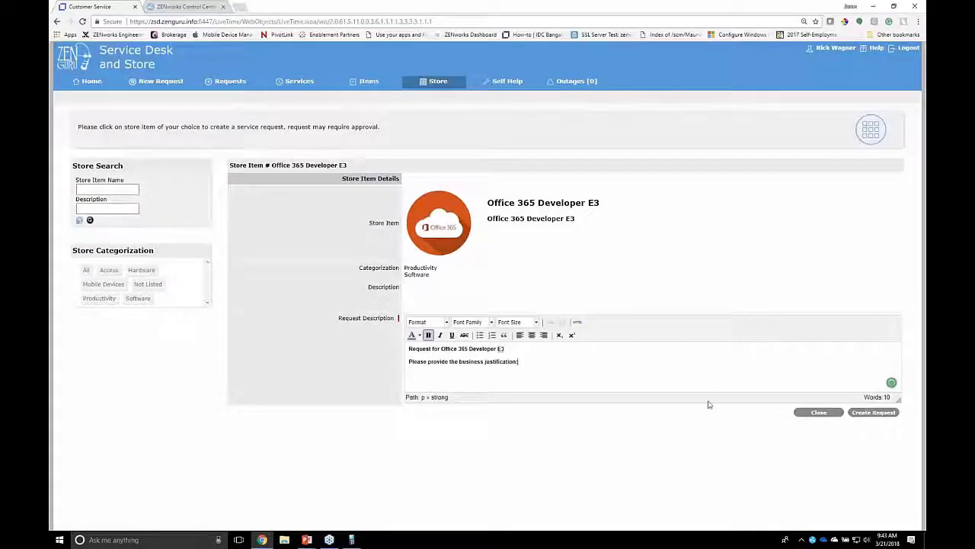
{"action": "key", "text": "ctrl+b"}
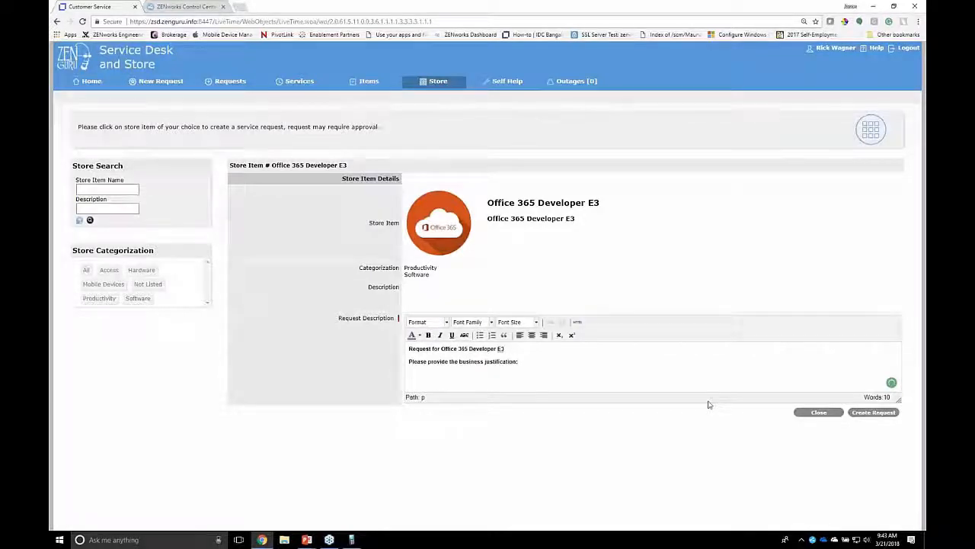
{"action": "type", "text": "All of my peers have it and it look"}
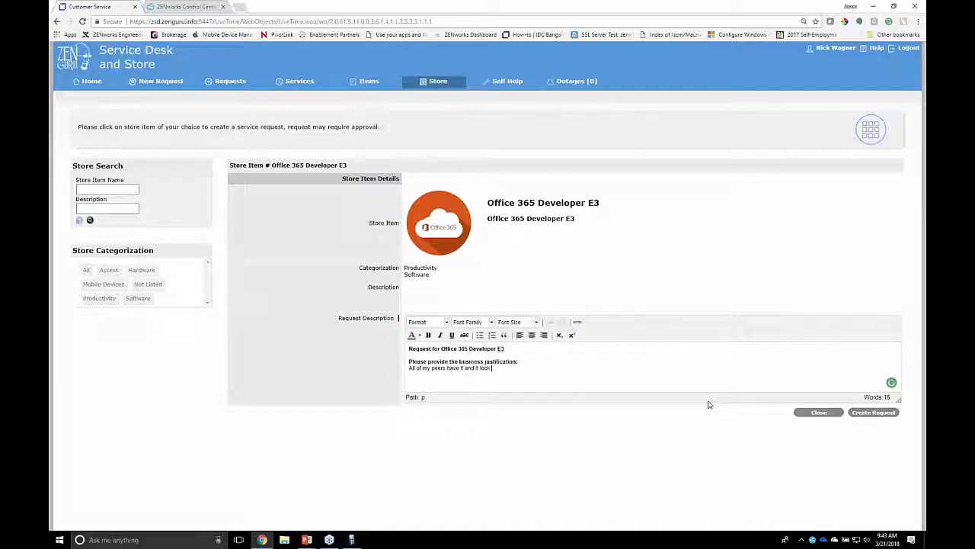
{"action": "type", "text": "s goo"}
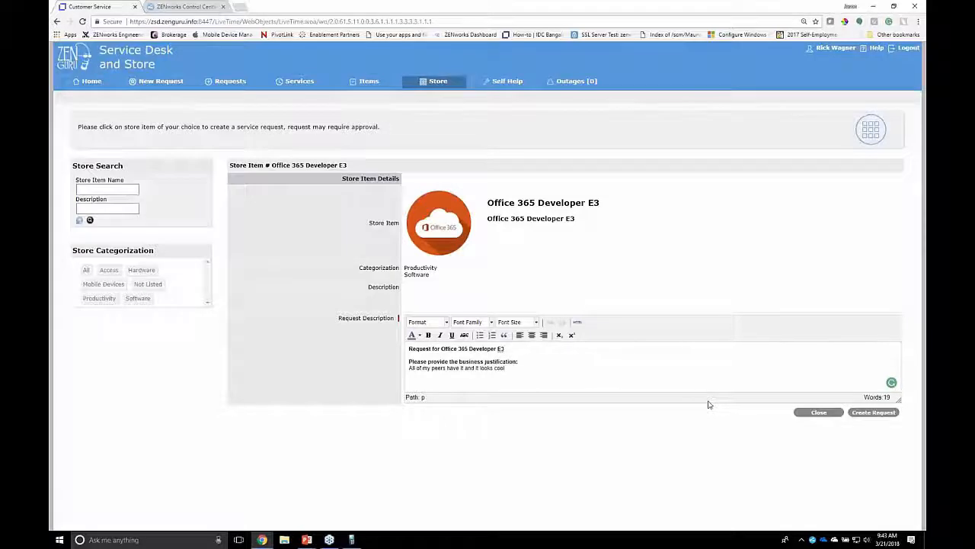
{"action": "left_click", "coordinate": [865, 415]}
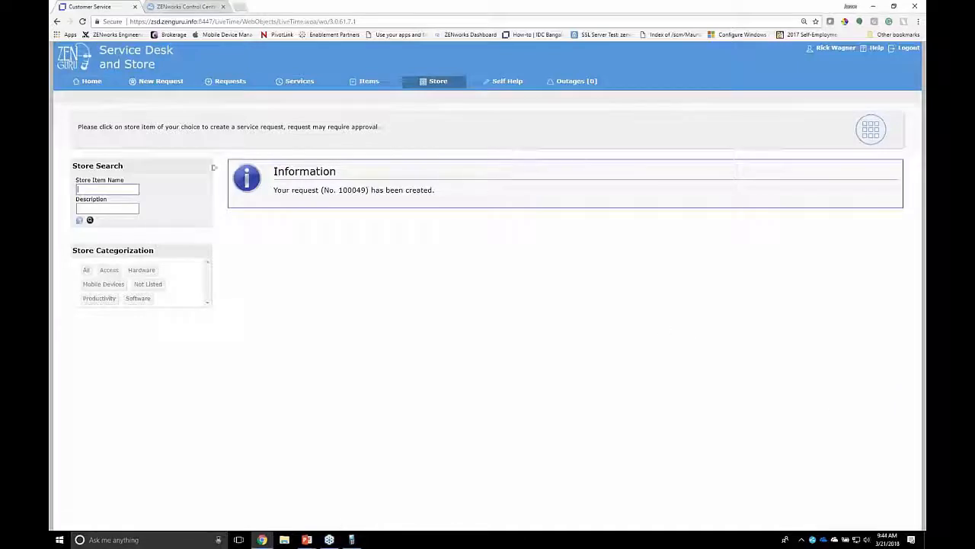
Open the Corporate Laptop store item, examine the available laptop types, and close it without creating a request
{"action": "left_click", "coordinate": [441, 82]}
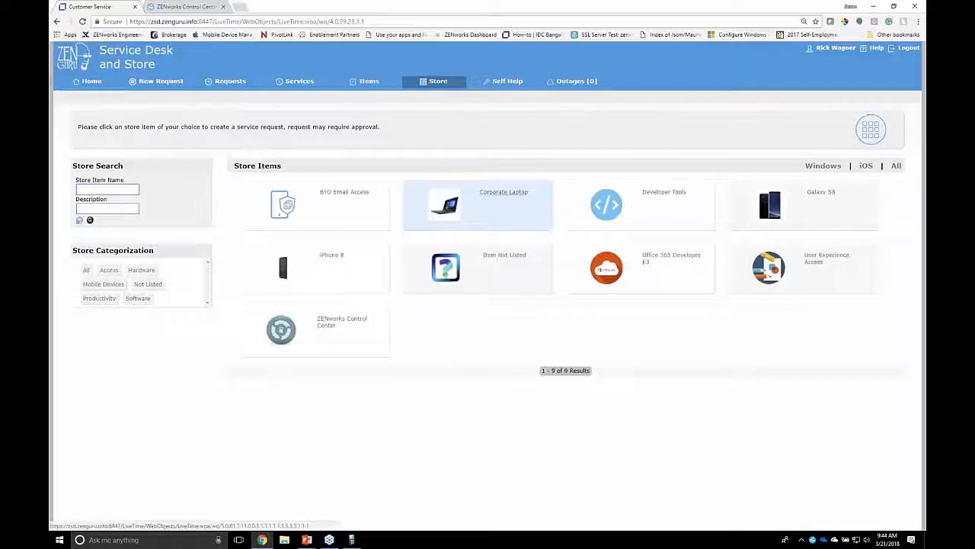
{"action": "left_click", "coordinate": [487, 200]}
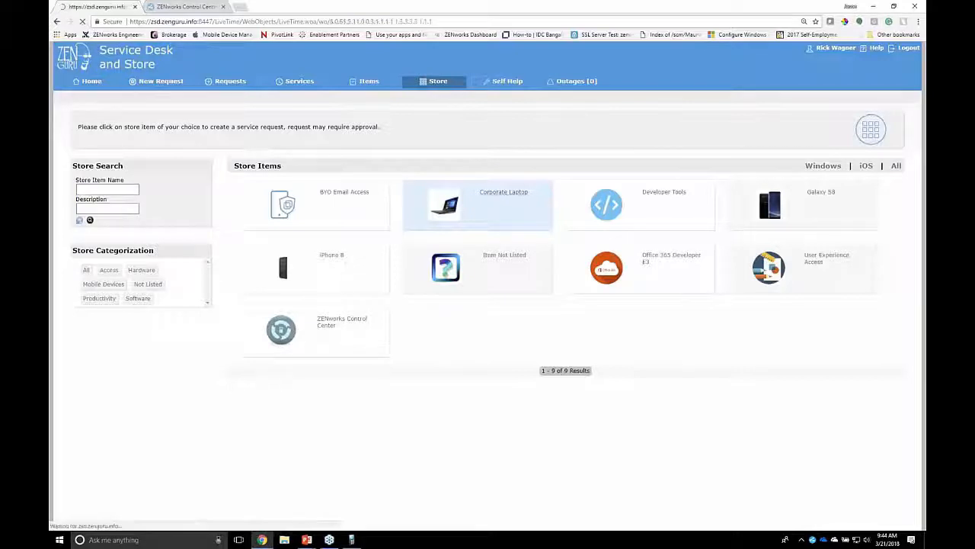
{"action": "left_click", "coordinate": [476, 282]}
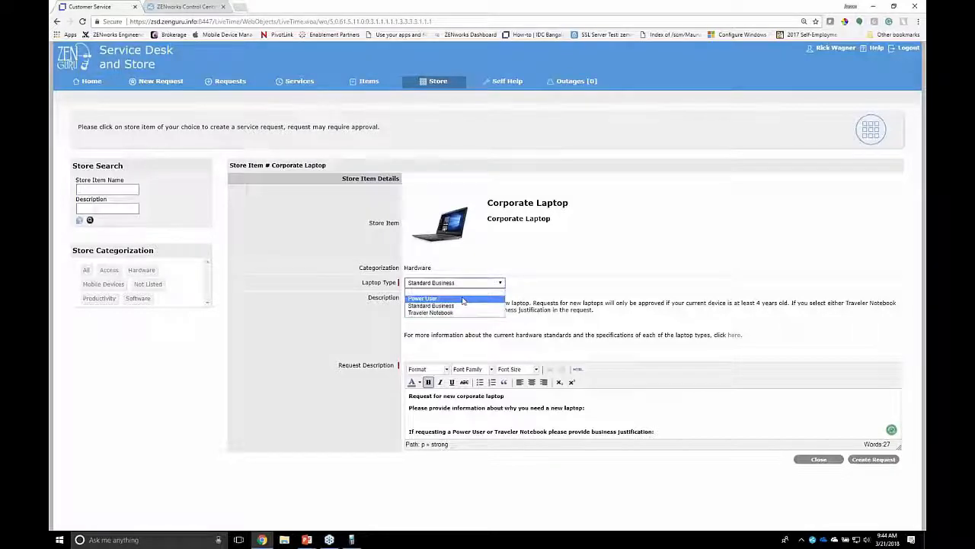
{"action": "left_click", "coordinate": [819, 459]}
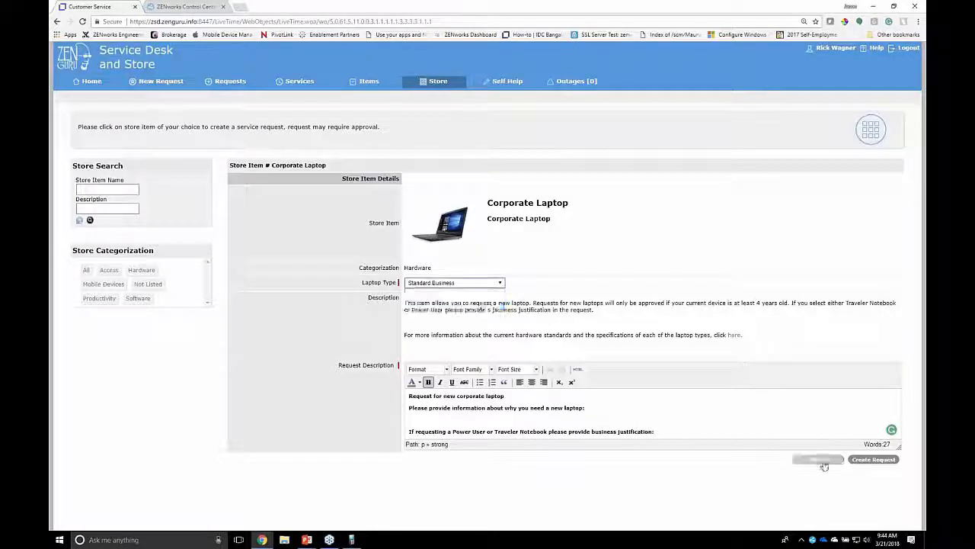
{"action": "left_click", "coordinate": [818, 458]}
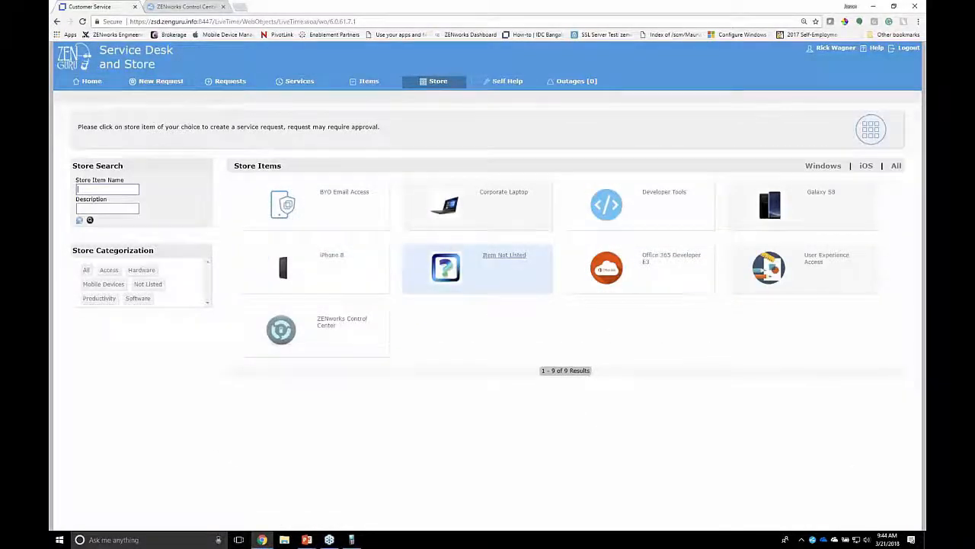
Examine the Item Not Listed request form, trying Other as the item type, and close it without creating a request
{"action": "left_click", "coordinate": [522, 259]}
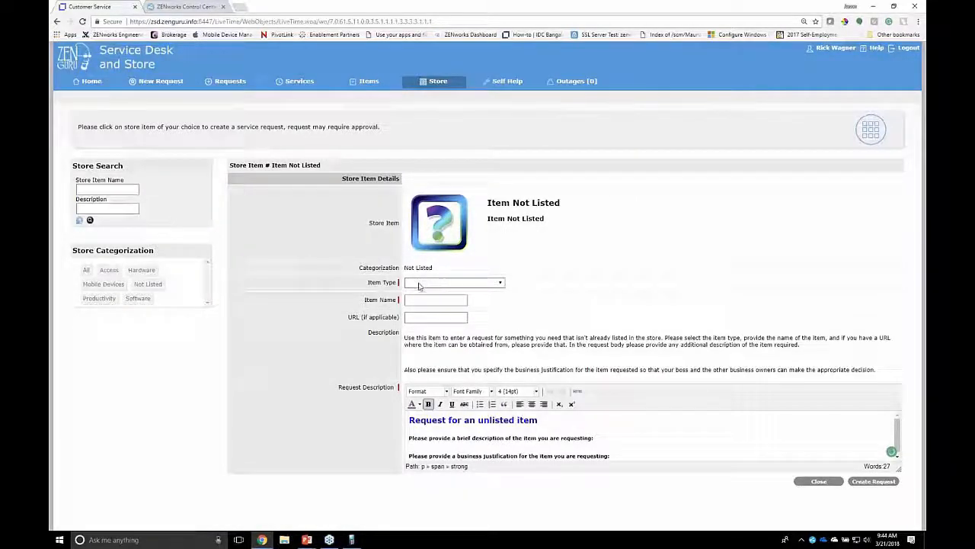
{"action": "left_click", "coordinate": [500, 283]}
{"action": "left_click", "coordinate": [428, 312]}
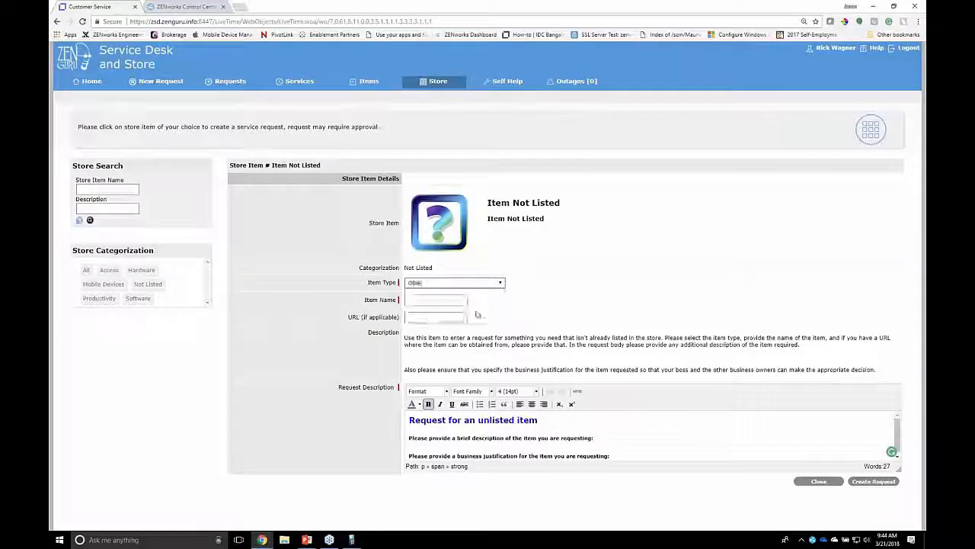
{"action": "left_click", "coordinate": [442, 317]}
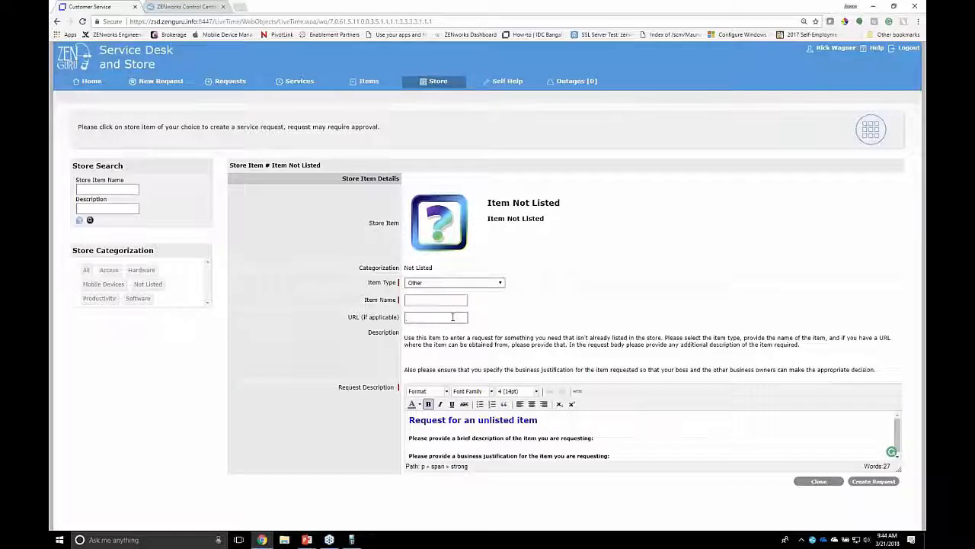
{"action": "left_click", "coordinate": [809, 480]}
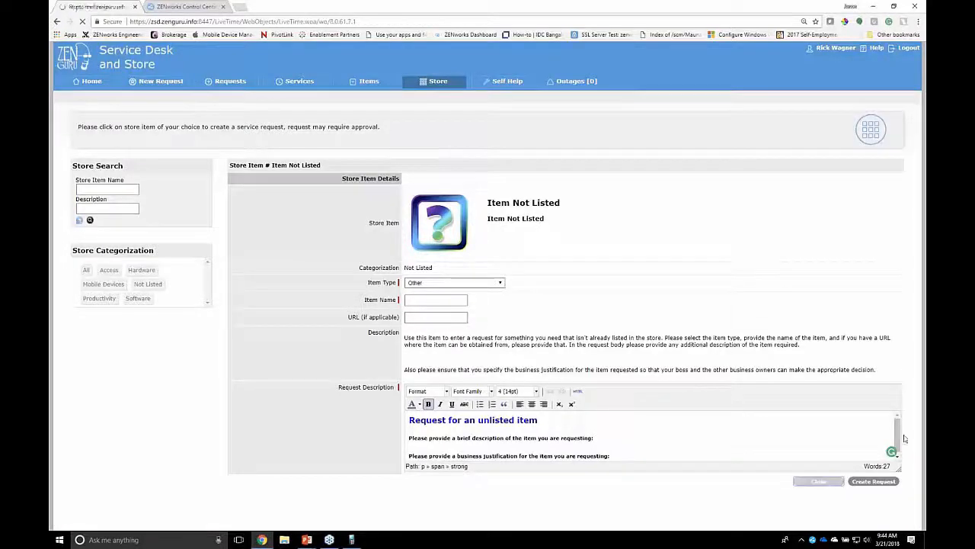
Check the customer's current requests on the home page and switch to the line manager's account, entering the manager's username and password
{"action": "left_click", "coordinate": [105, 86]}
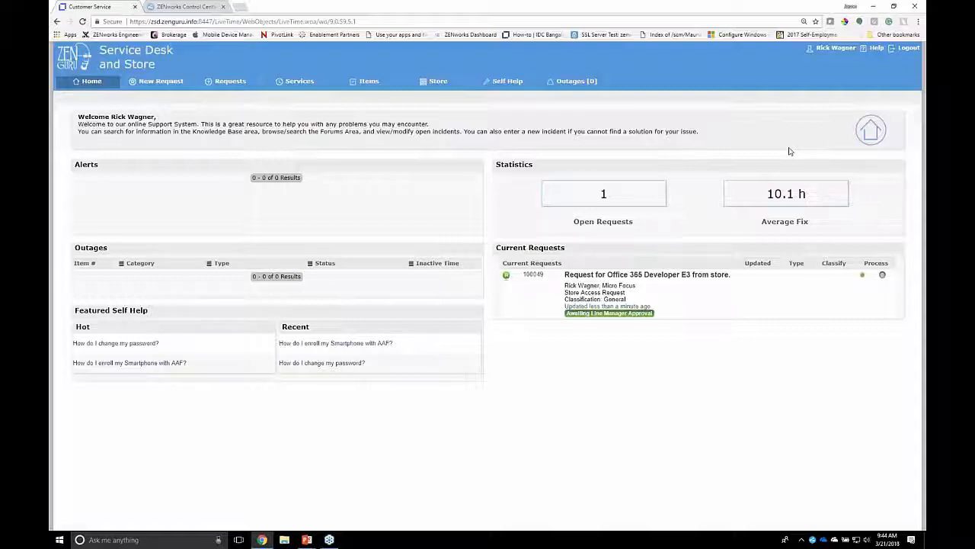
{"action": "left_click", "coordinate": [905, 48]}
{"action": "left_click", "coordinate": [522, 228]}
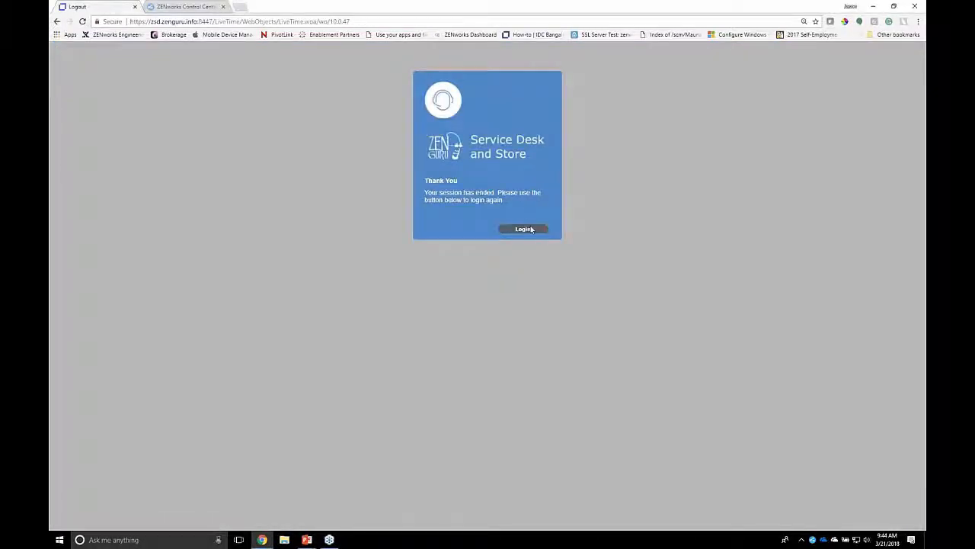
{"action": "double_click", "coordinate": [492, 261]}
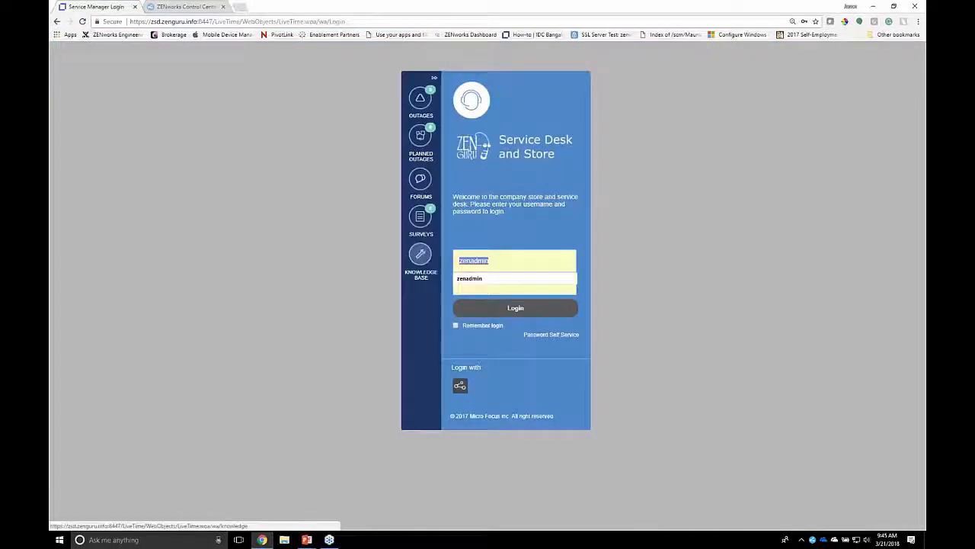
{"action": "key", "text": "Tab"}
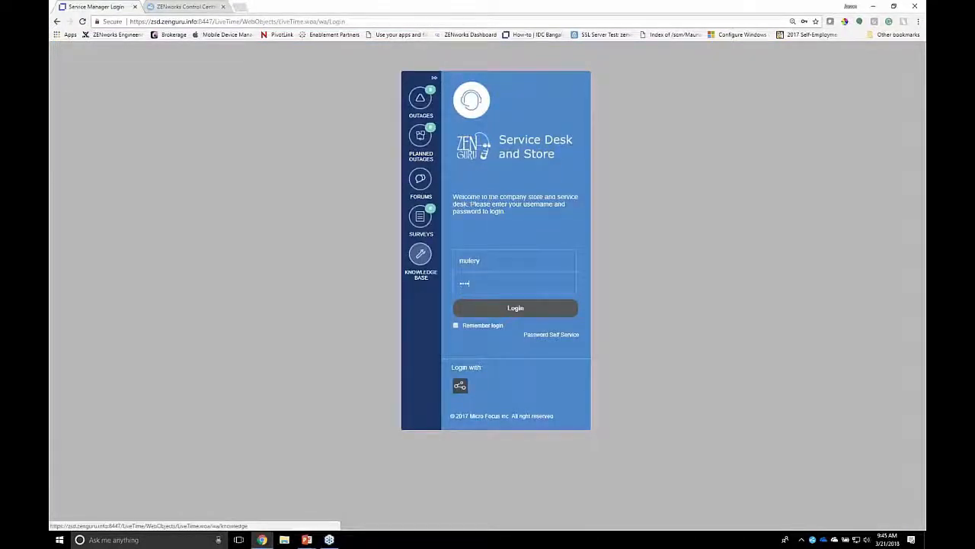
{"action": "key", "text": "Return"}
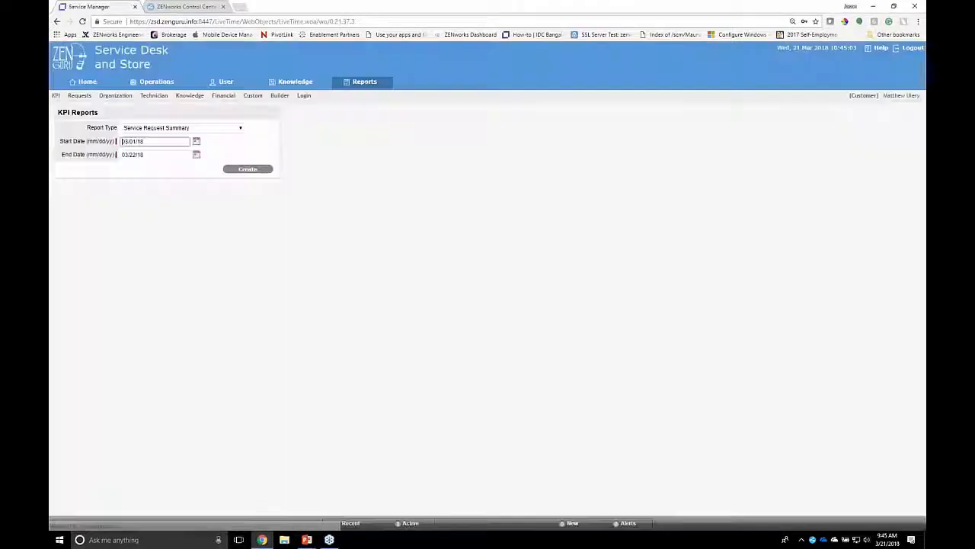
Open the Office 365 Developer E3 request from the manager's dashboard and read its business justification
{"action": "left_click", "coordinate": [101, 86]}
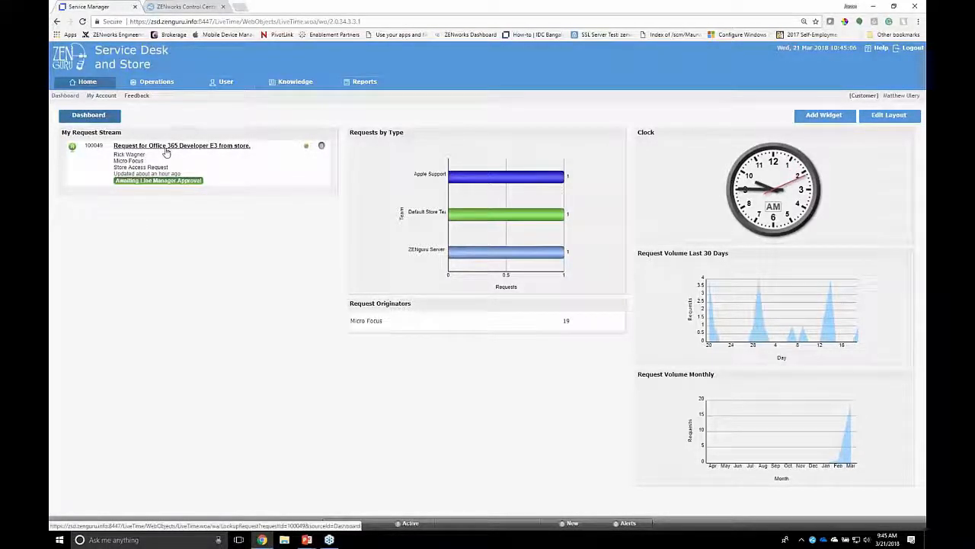
{"action": "left_click", "coordinate": [164, 147]}
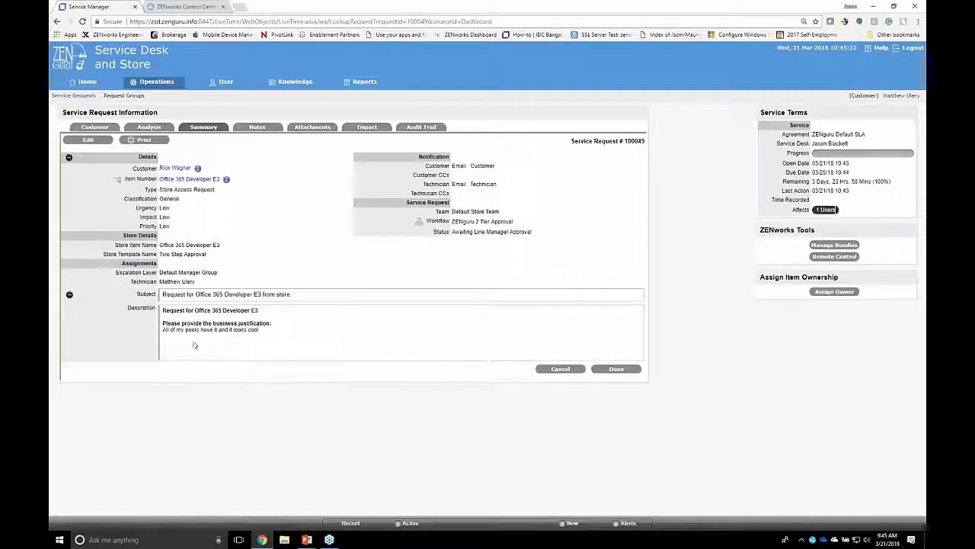
{"action": "left_click_drag", "start_coordinate": [169, 330], "coordinate": [244, 333]}
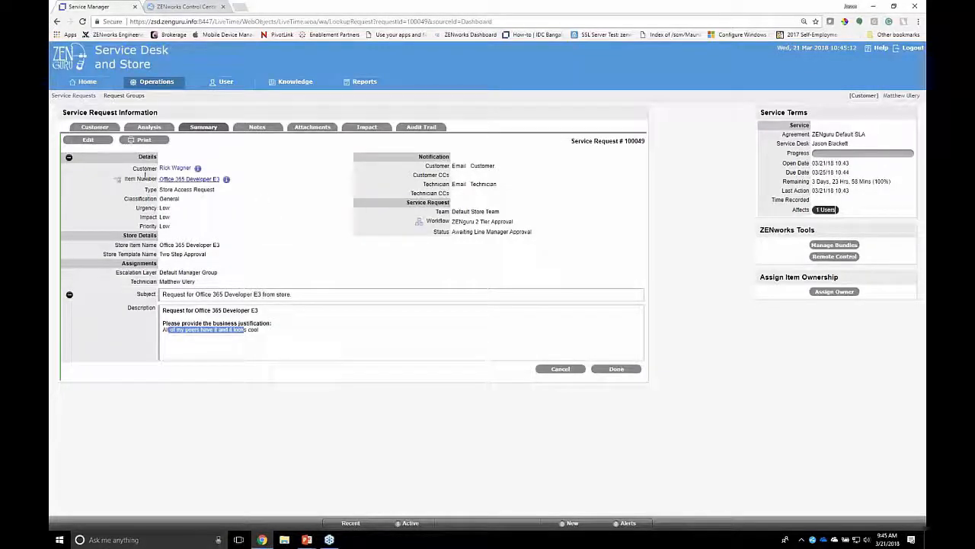
Edit the Office 365 Developer E3 request to approve it at the line manager stage, and check its resulting status
{"action": "left_click", "coordinate": [87, 140]}
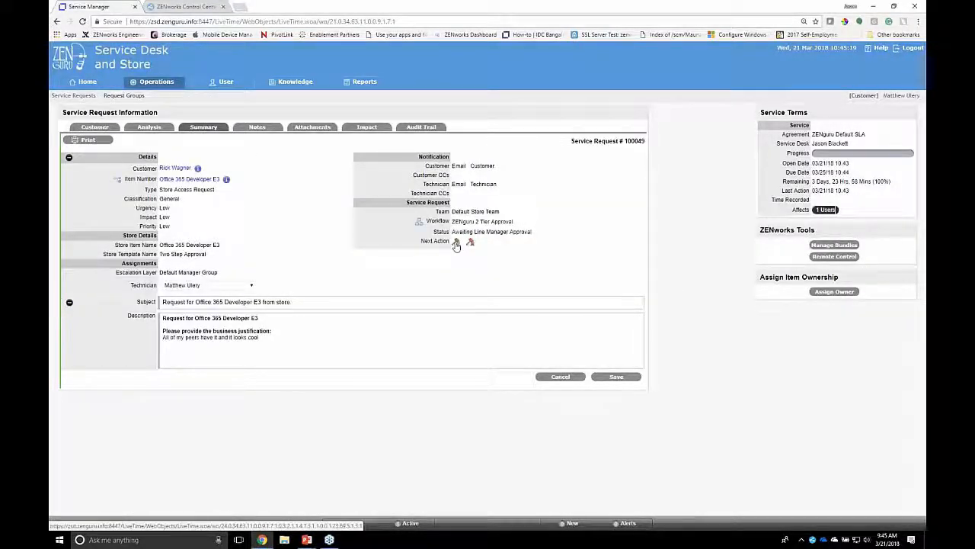
{"action": "left_click", "coordinate": [458, 242]}
{"action": "left_click", "coordinate": [518, 69]}
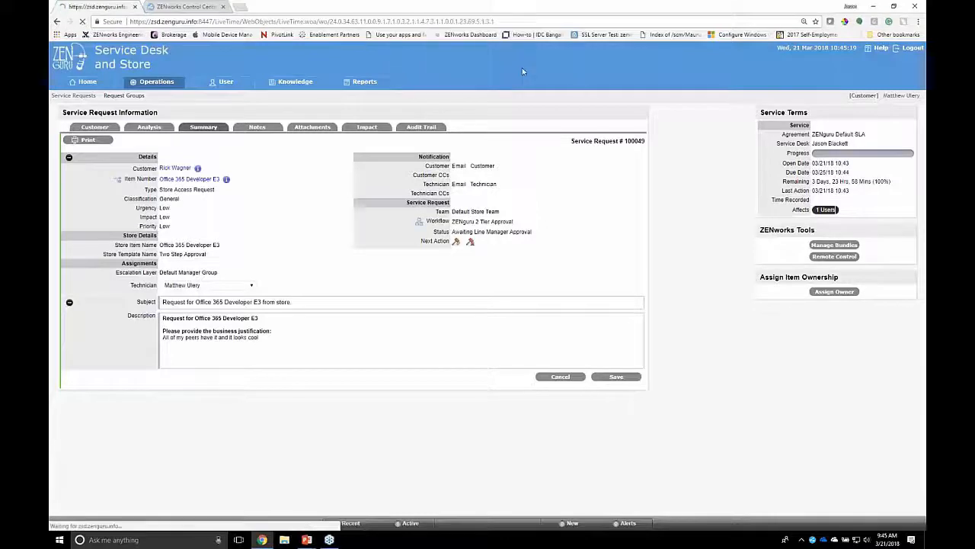
{"action": "left_click", "coordinate": [617, 377]}
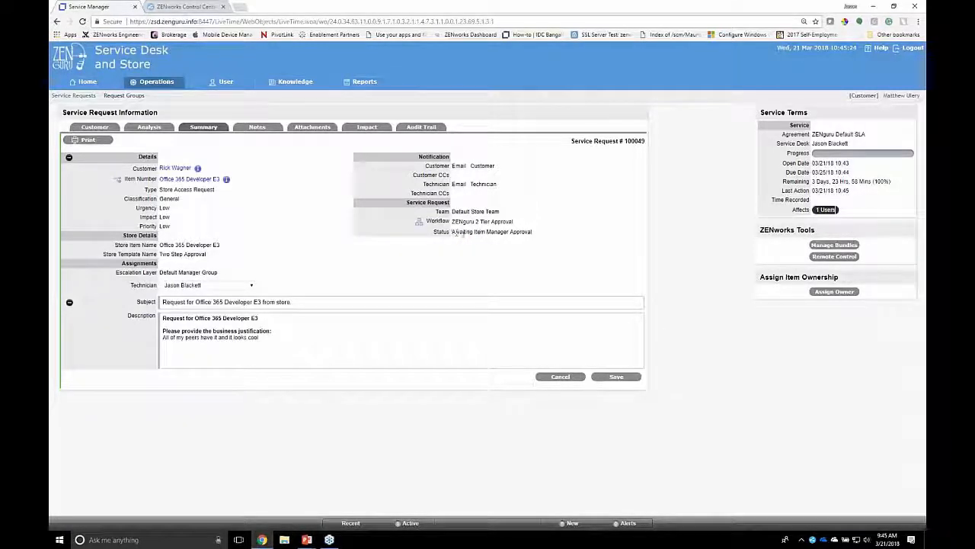
{"action": "left_click_drag", "start_coordinate": [456, 231], "coordinate": [532, 232]}
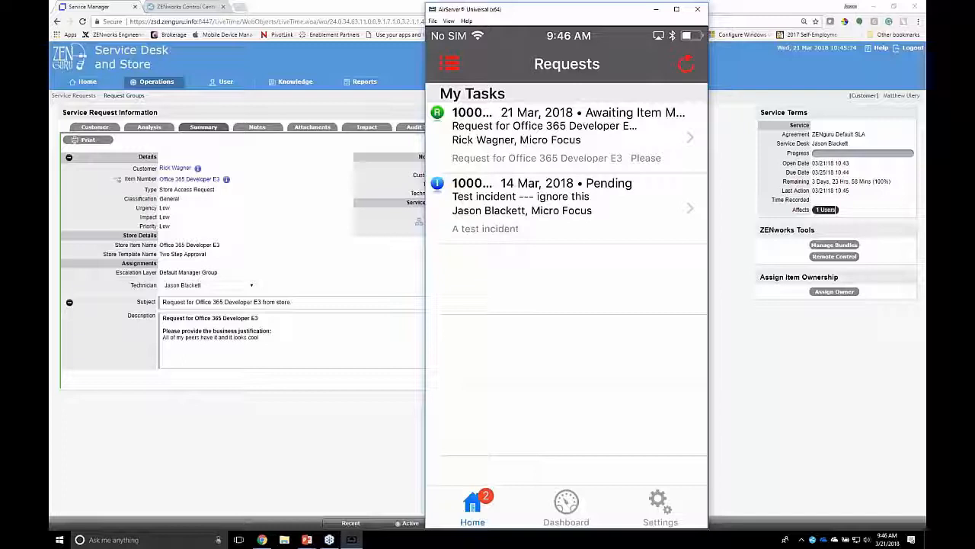
Open the Office 365 Developer E3 request in the mirrored mobile app and start a note with the status Assign Service
{"action": "left_click", "coordinate": [566, 137]}
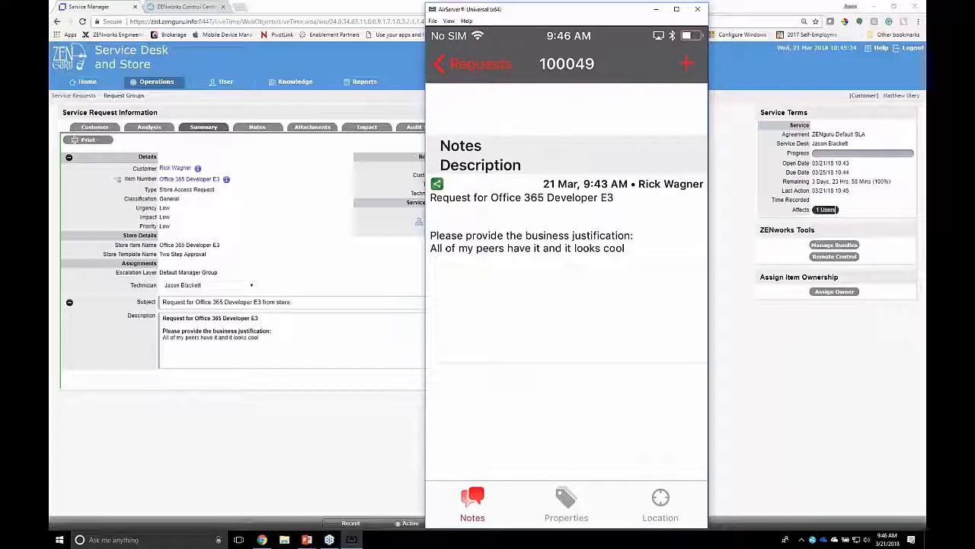
{"action": "left_click", "coordinate": [686, 64]}
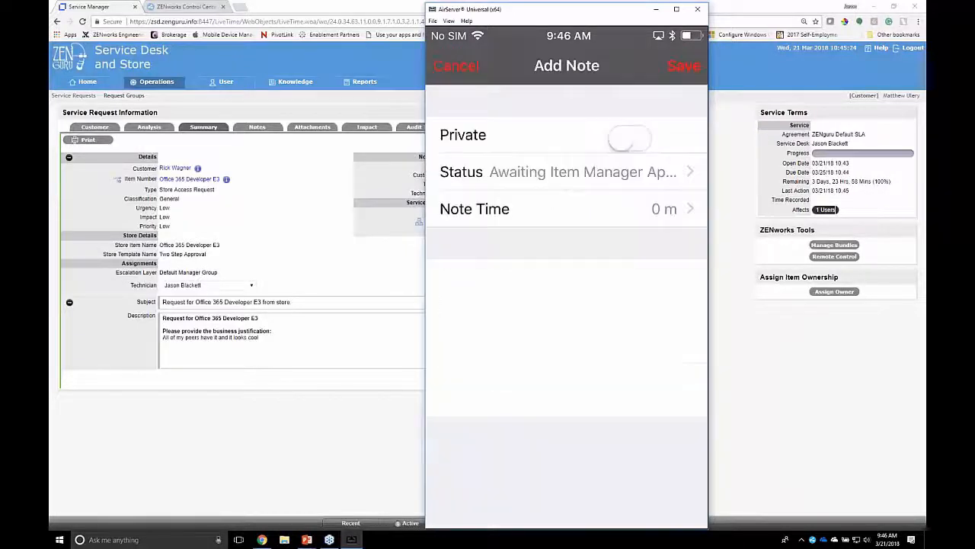
{"action": "left_click", "coordinate": [568, 170]}
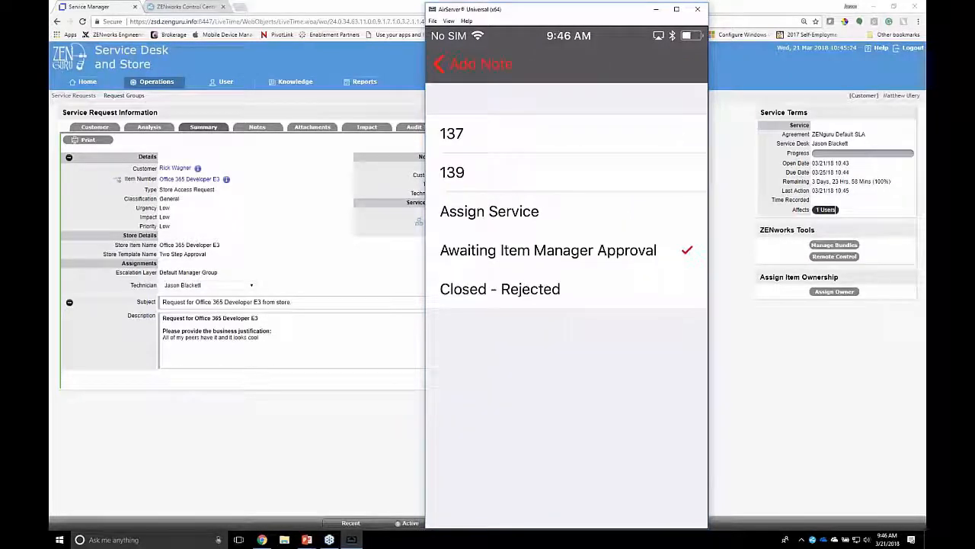
{"action": "left_click", "coordinate": [568, 212]}
{"action": "left_click", "coordinate": [473, 64]}
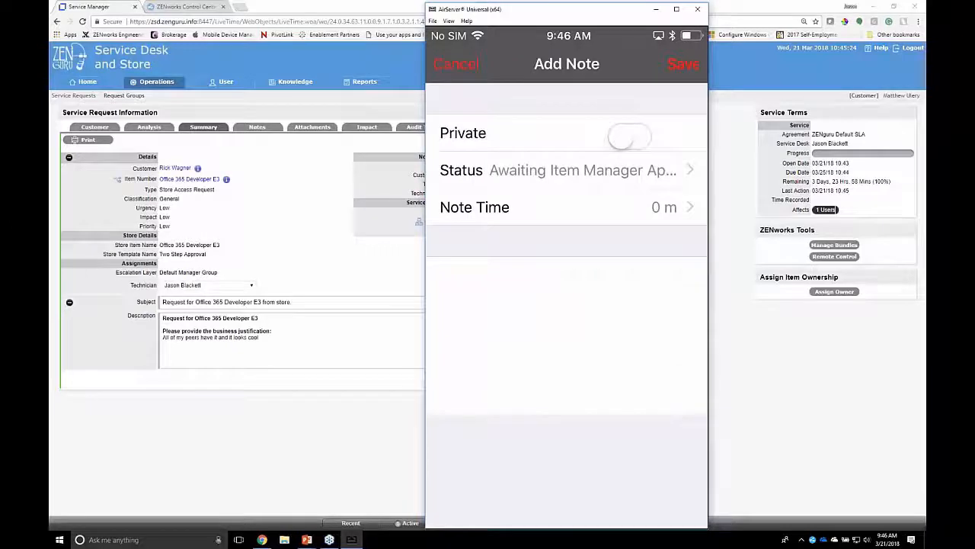
Enter "verified license" as the note text, save the note and return to the requests list
{"action": "left_click", "coordinate": [567, 336]}
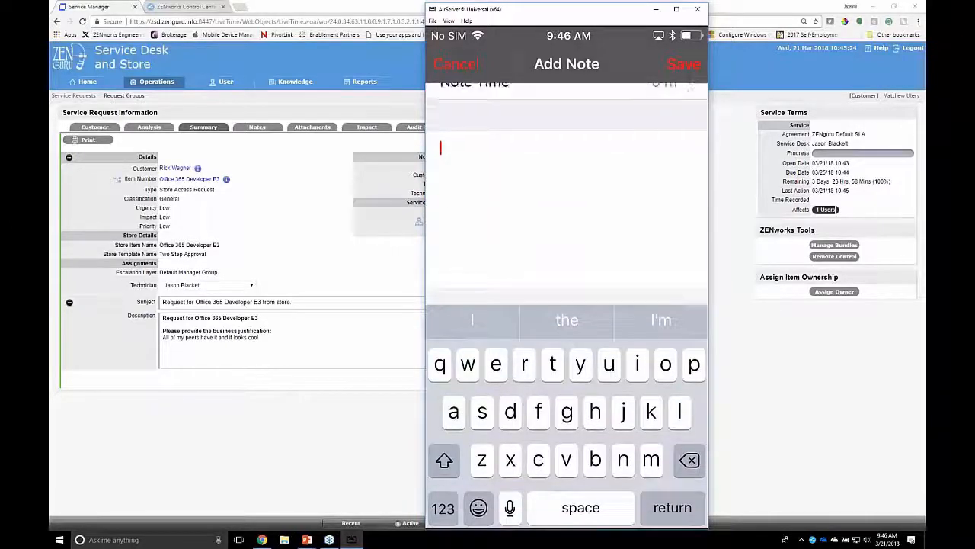
{"action": "type", "text": "verif"}
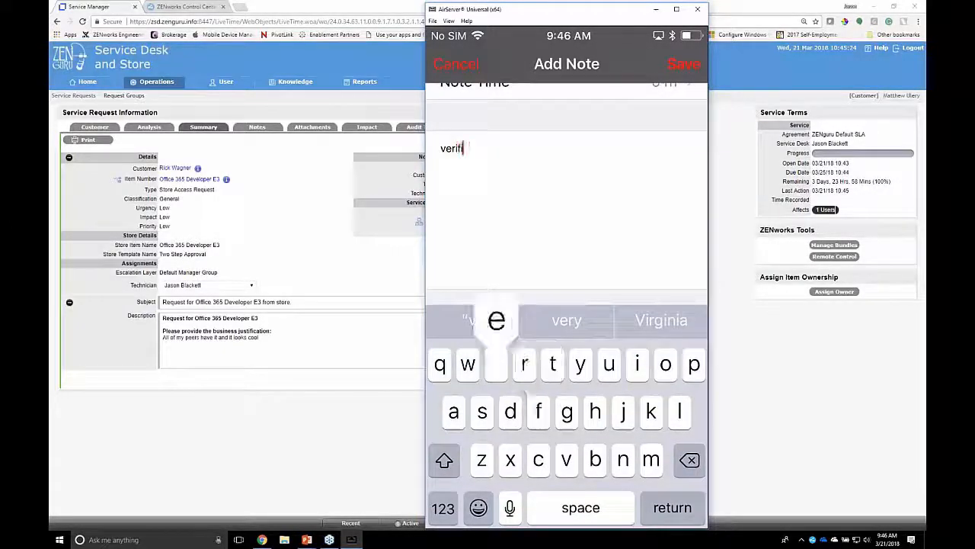
{"action": "type", "text": "ied license"}
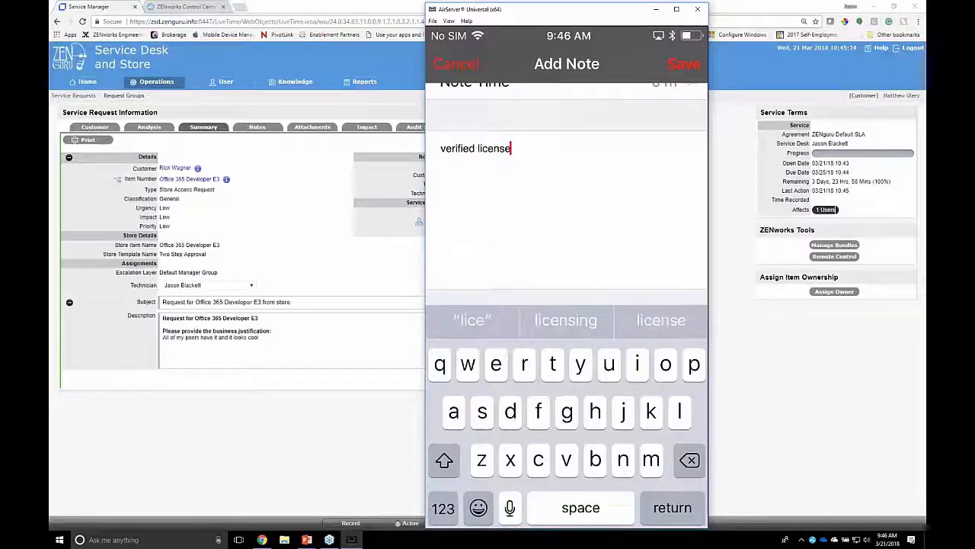
{"action": "left_click", "coordinate": [685, 64]}
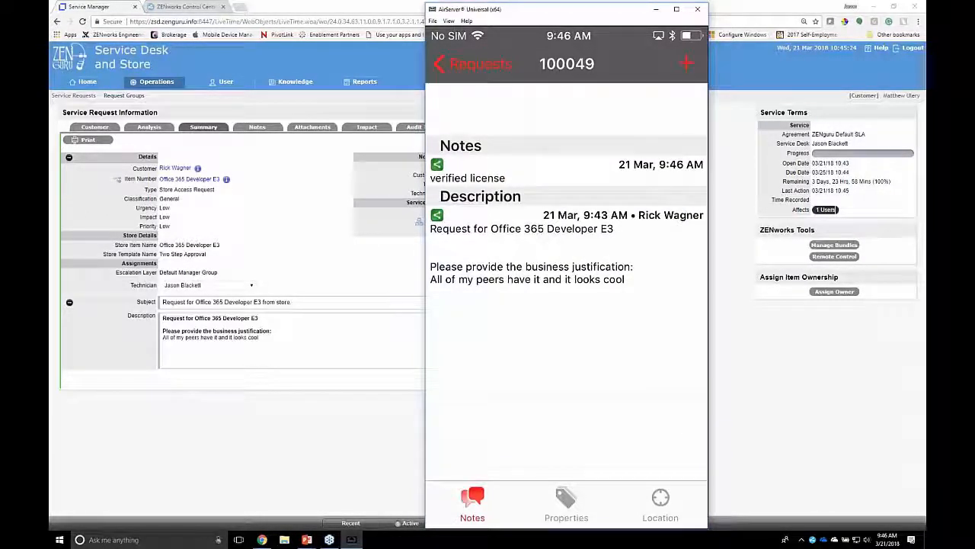
{"action": "left_click", "coordinate": [474, 64]}
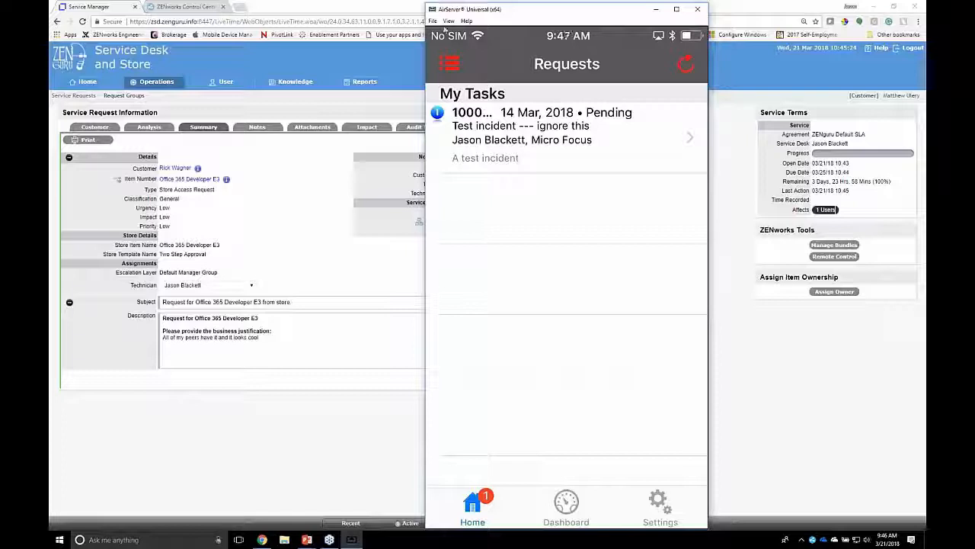
Return to the browser, log out of the line manager's account and log in with the technician's username and password
{"action": "left_click", "coordinate": [377, 52]}
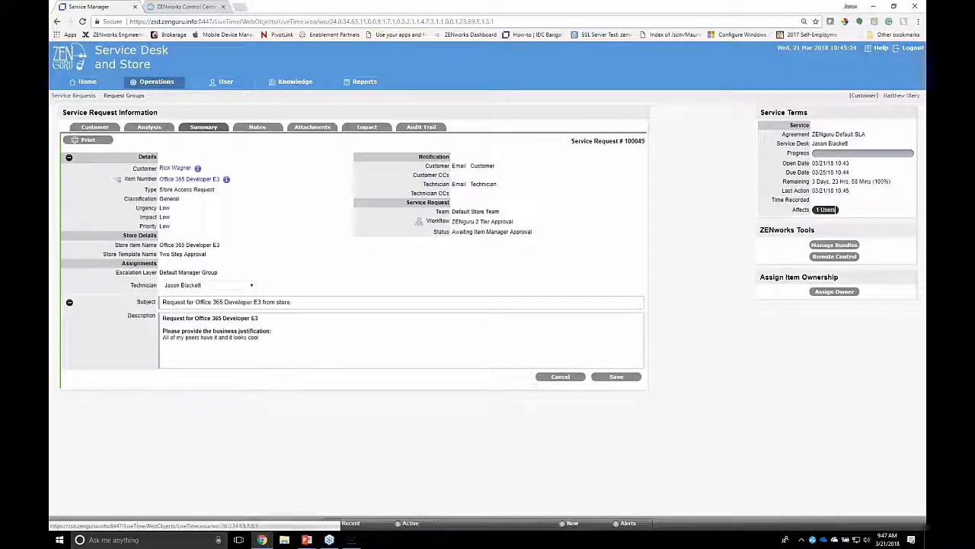
{"action": "left_click", "coordinate": [908, 48]}
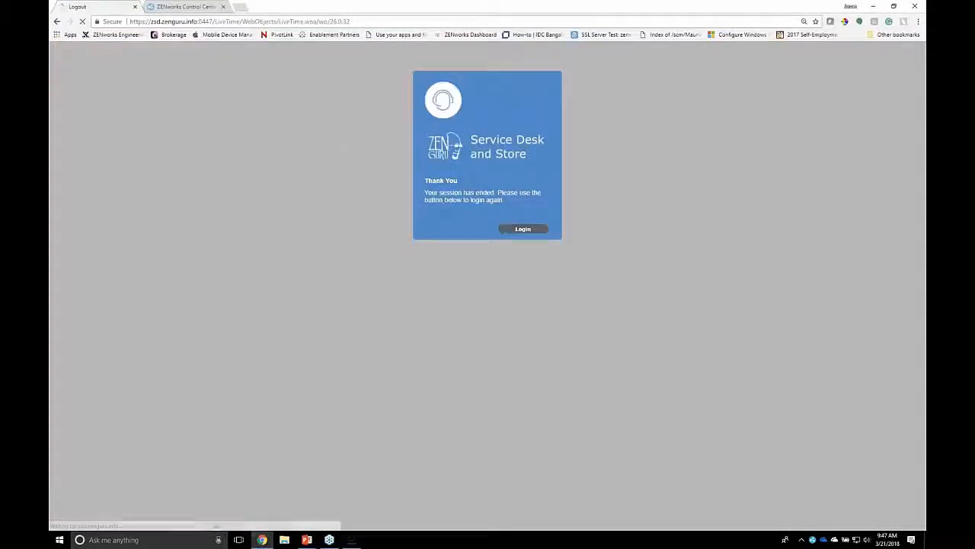
{"action": "double_click", "coordinate": [523, 261]}
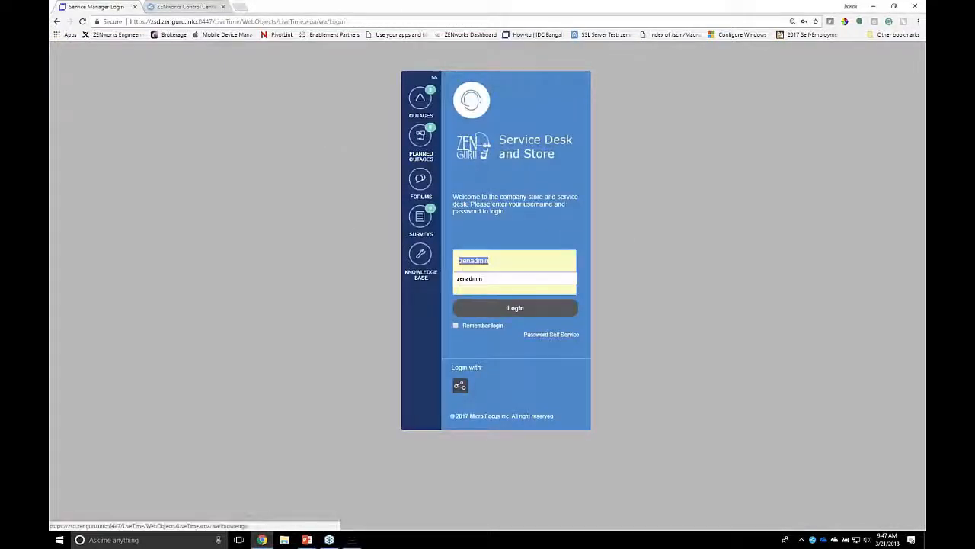
{"action": "key", "text": "Tab"}
{"action": "type", "text": "****"}
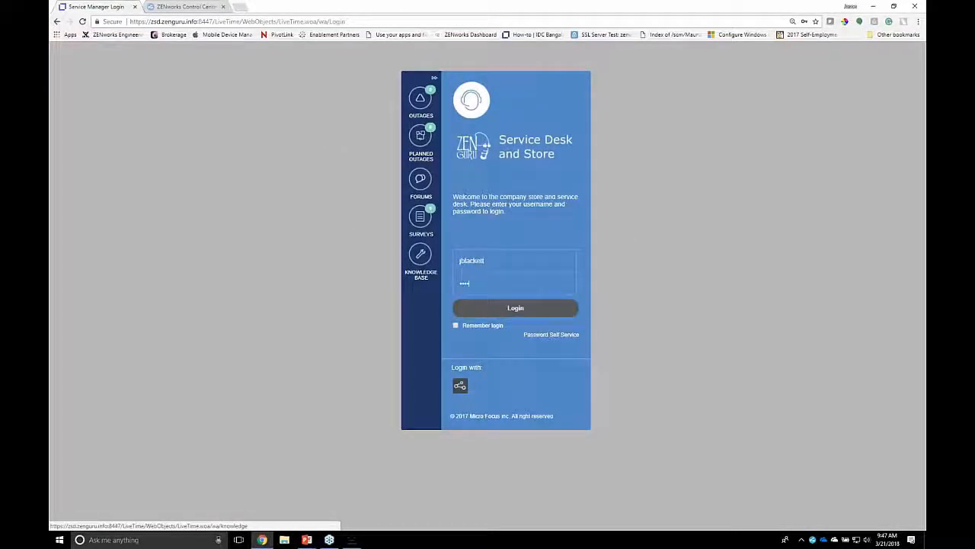
{"action": "key", "text": "Return"}
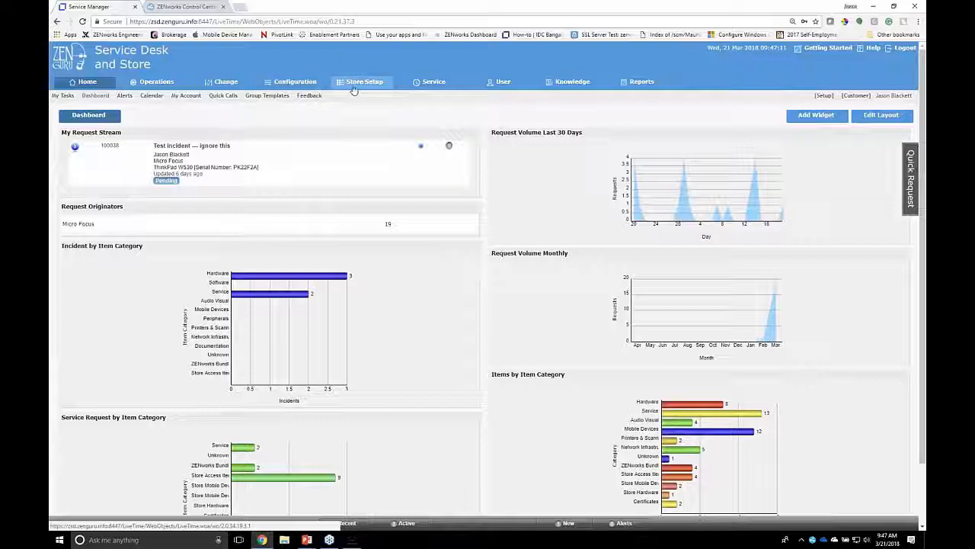
Open the newest Office 365 Developer E3 request from the service requests list and check its status
{"action": "left_click", "coordinate": [156, 82]}
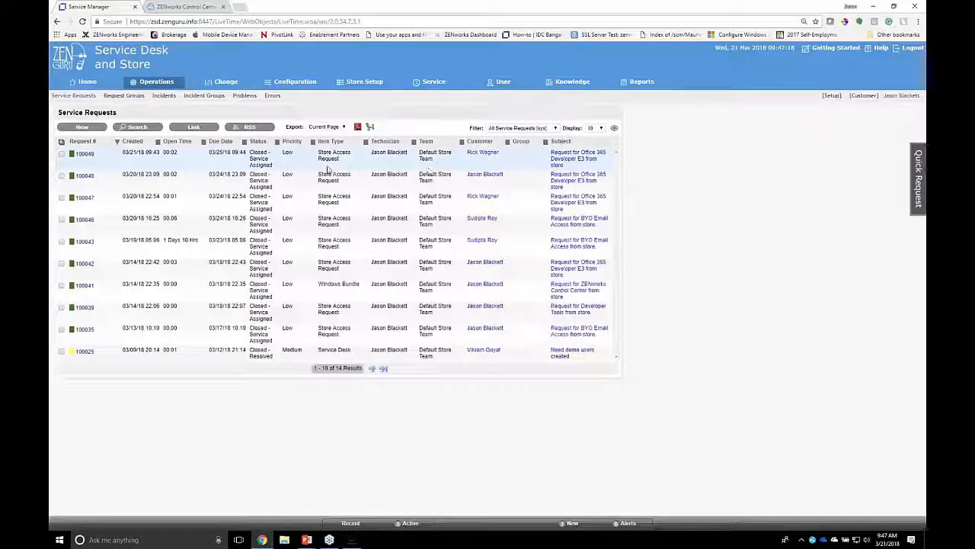
{"action": "left_click", "coordinate": [80, 155]}
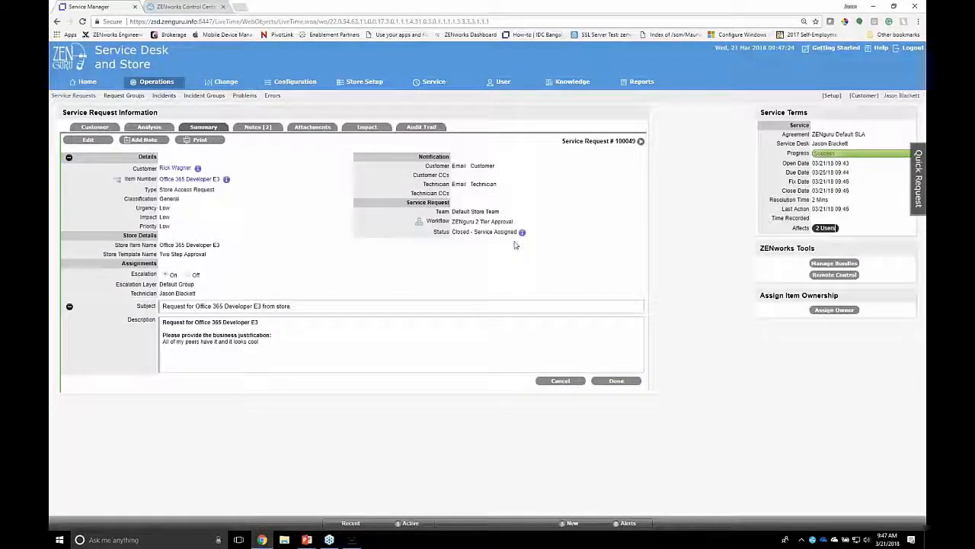
{"action": "double_click", "coordinate": [460, 232]}
{"action": "left_click_drag", "start_coordinate": [453, 231], "coordinate": [520, 231]}
{"action": "mouse_move", "coordinate": [521, 228]}
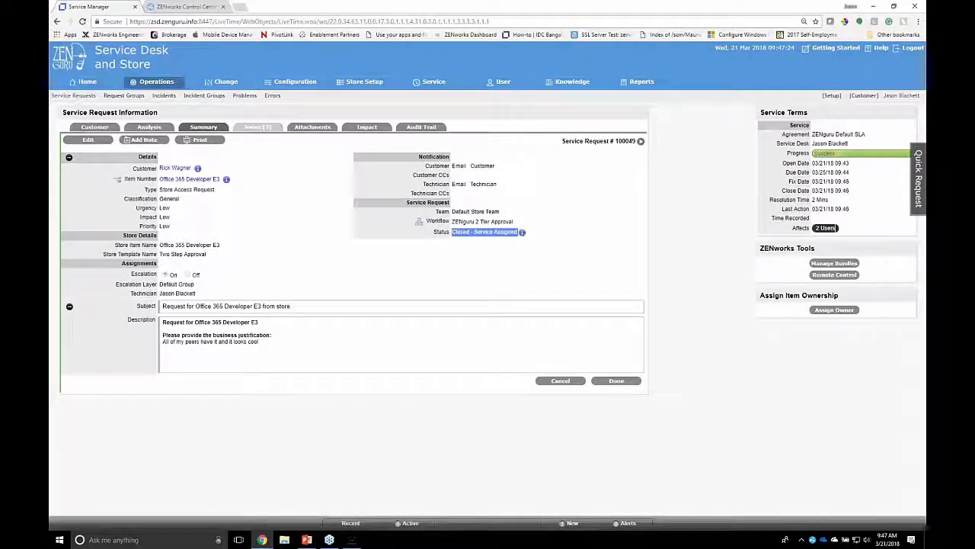
Read the notes on the Office 365 Developer E3 request, including the license note and the LDAP extension entry
{"action": "left_click", "coordinate": [255, 129]}
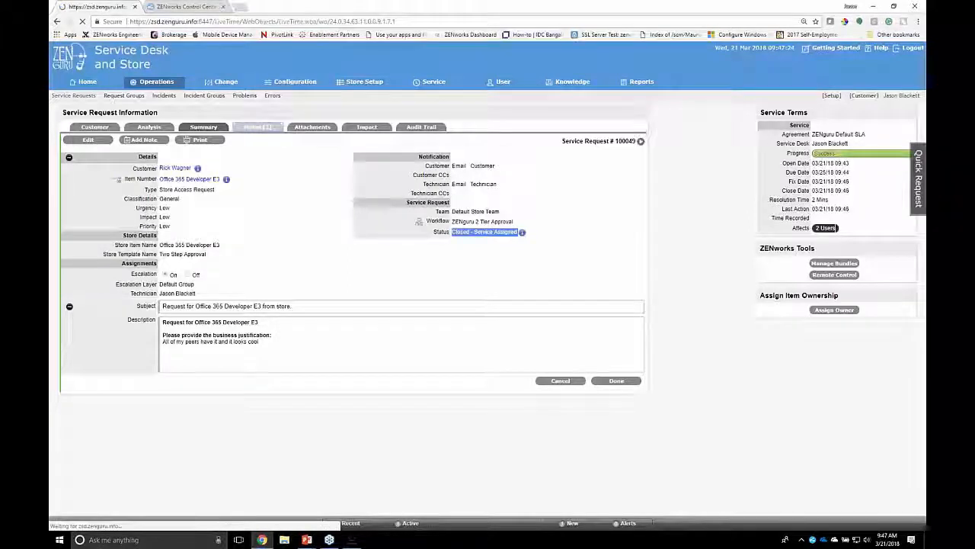
{"action": "left_click_drag", "start_coordinate": [236, 162], "coordinate": [197, 163]}
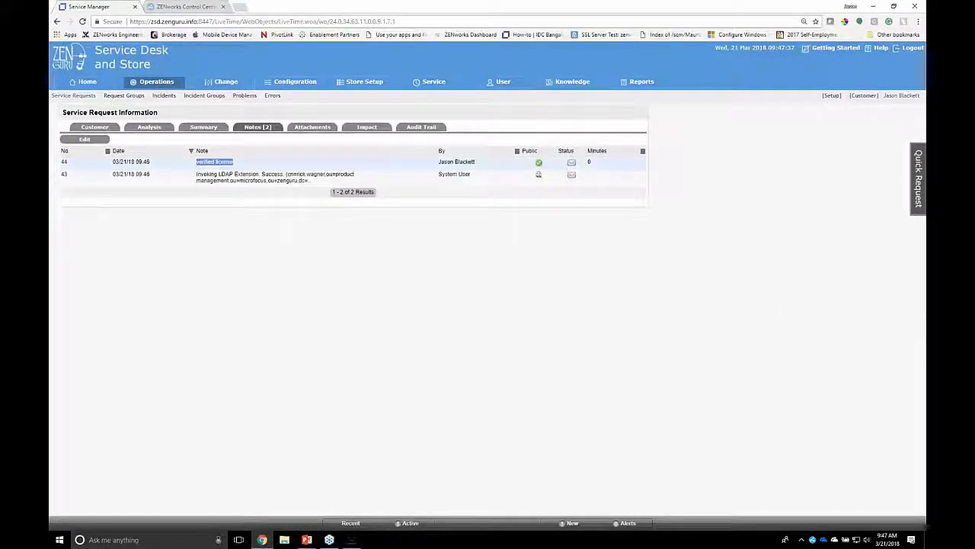
{"action": "left_click", "coordinate": [196, 178]}
{"action": "left_click_drag", "start_coordinate": [196, 178], "coordinate": [325, 191]}
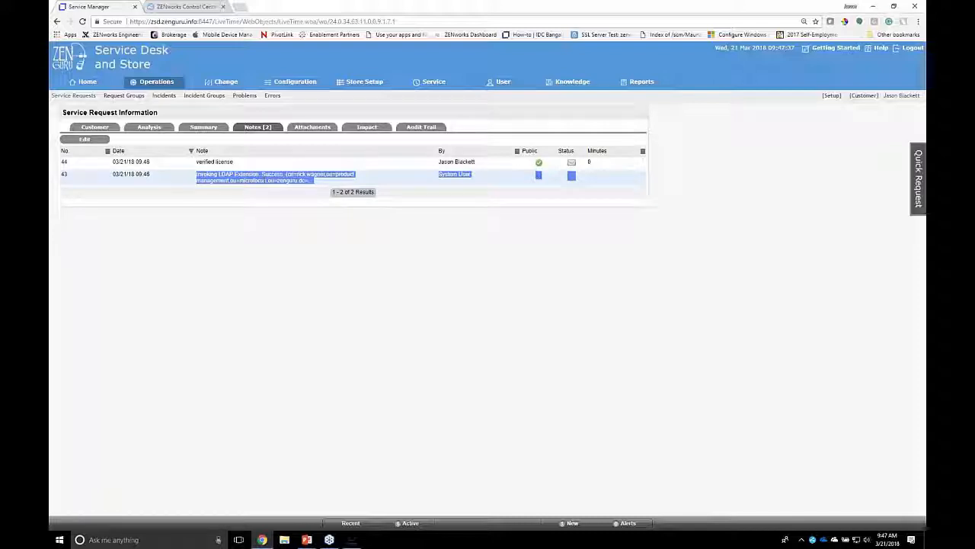
Switch to ZENworks Control Center and open the ZENguru folder among the servers
{"action": "left_click", "coordinate": [265, 541]}
{"action": "key", "text": "alt+Tab"}
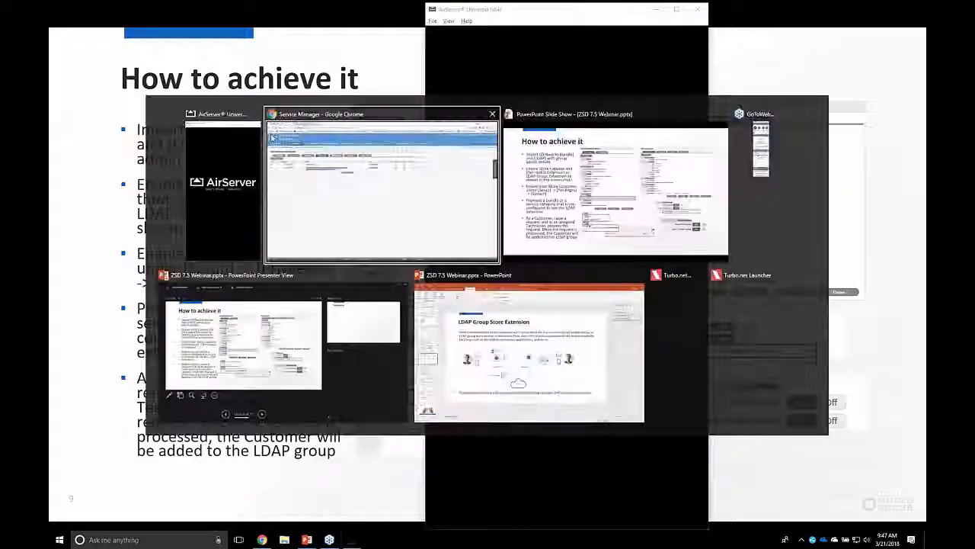
{"action": "left_click", "coordinate": [196, 6]}
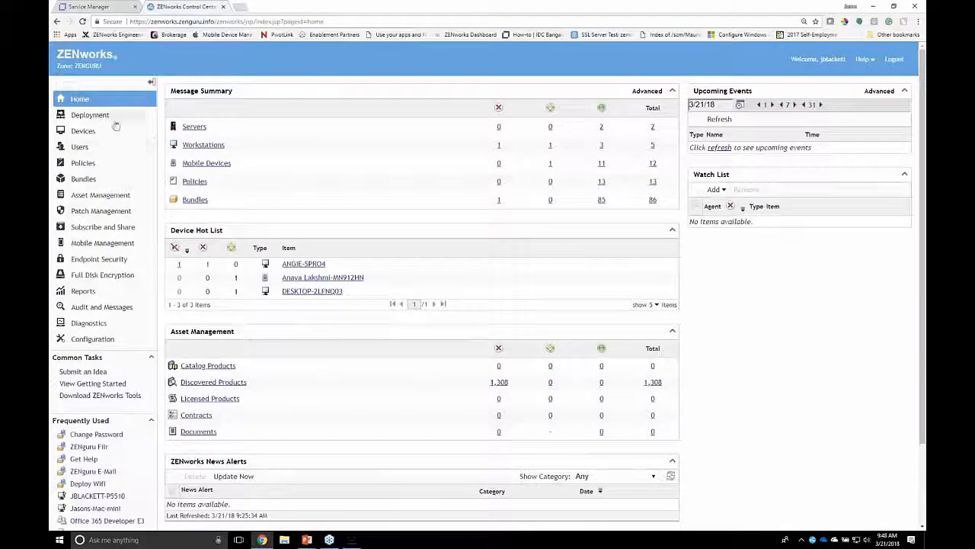
{"action": "left_click", "coordinate": [195, 127]}
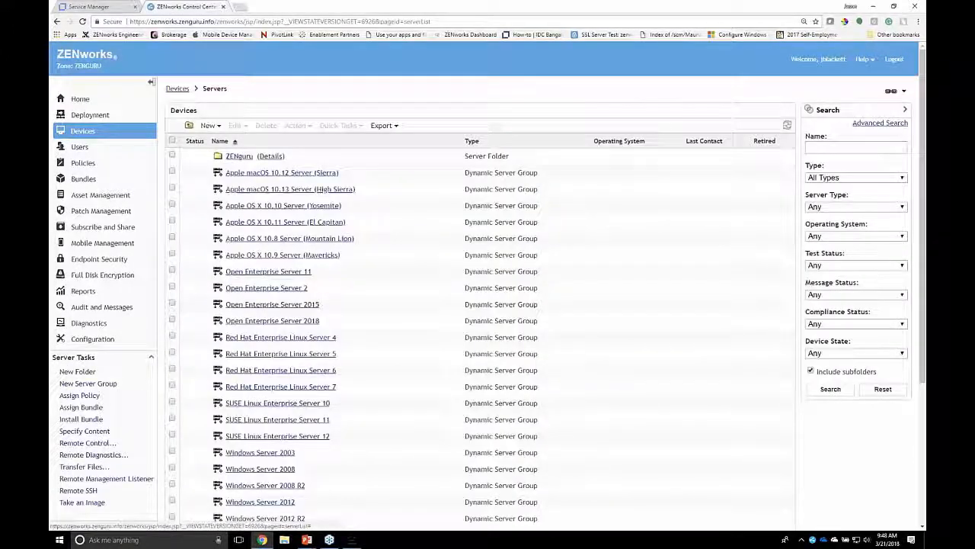
{"action": "left_click", "coordinate": [227, 157]}
Start a Remote Control session on the ADCTRL server using Rights authentication
{"action": "left_click", "coordinate": [171, 156]}
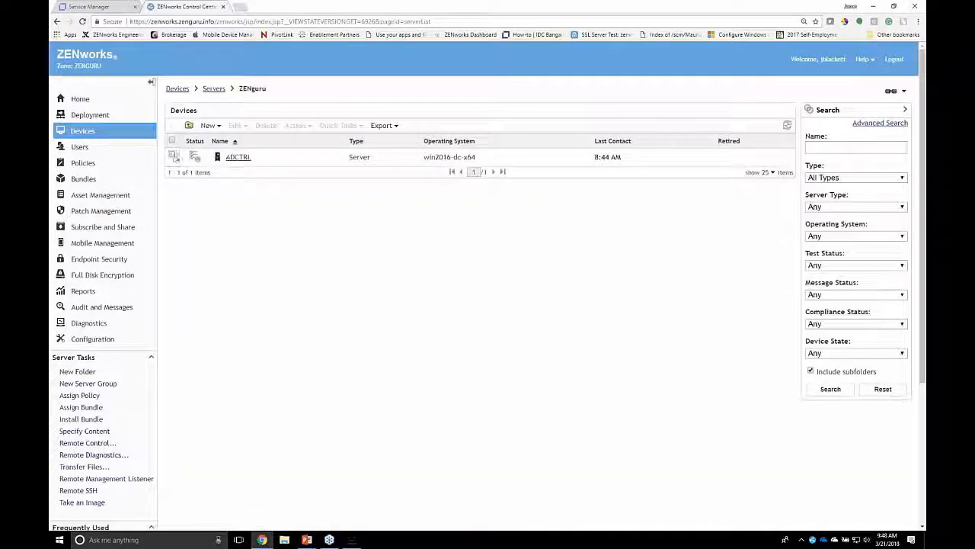
{"action": "left_click", "coordinate": [295, 125]}
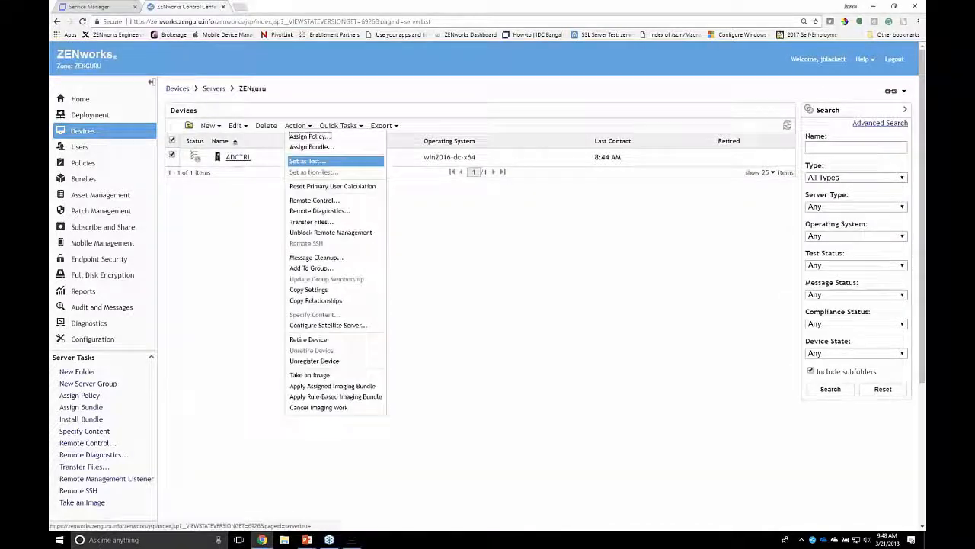
{"action": "left_click", "coordinate": [319, 210]}
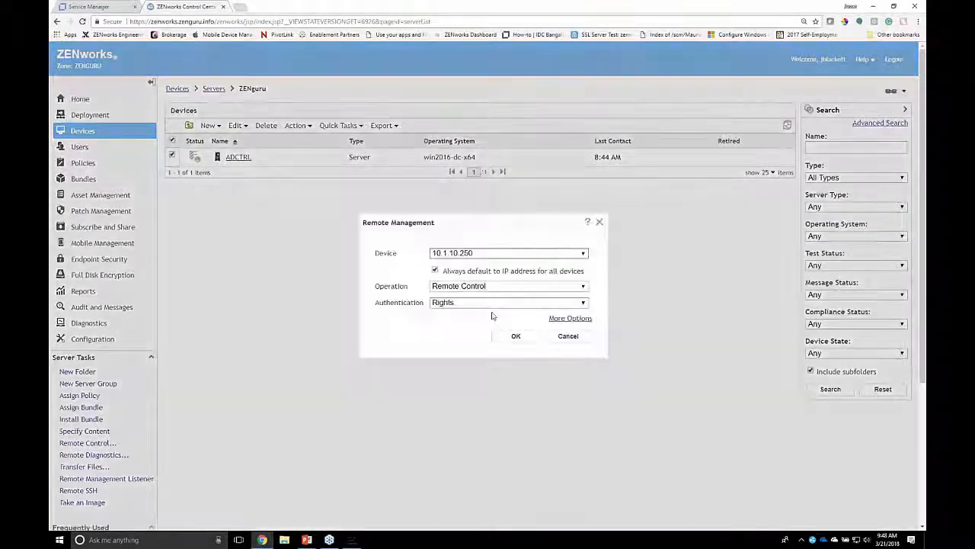
{"action": "left_click", "coordinate": [517, 336]}
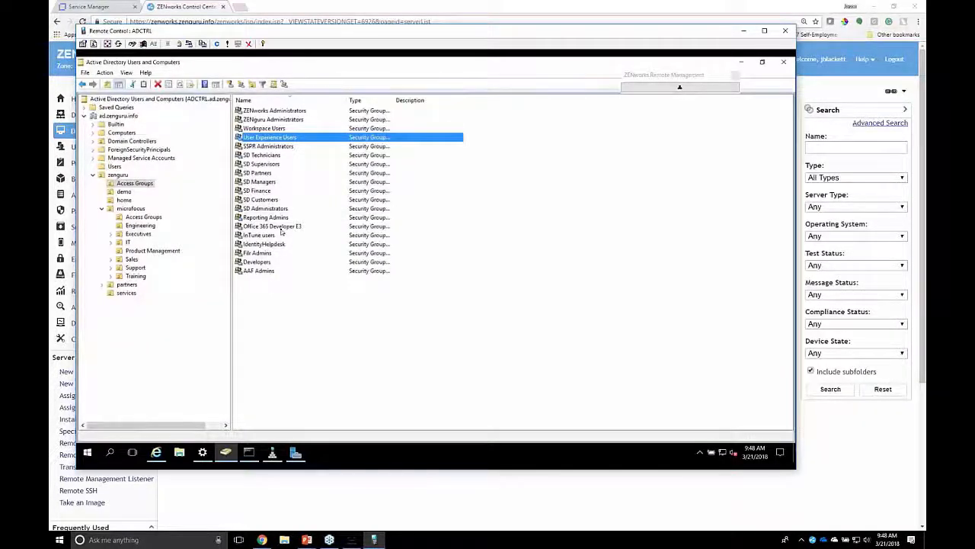
Check the members of the Office 365 Developer E3 security group in Active Directory and close its properties without changes
{"action": "left_click", "coordinate": [266, 227]}
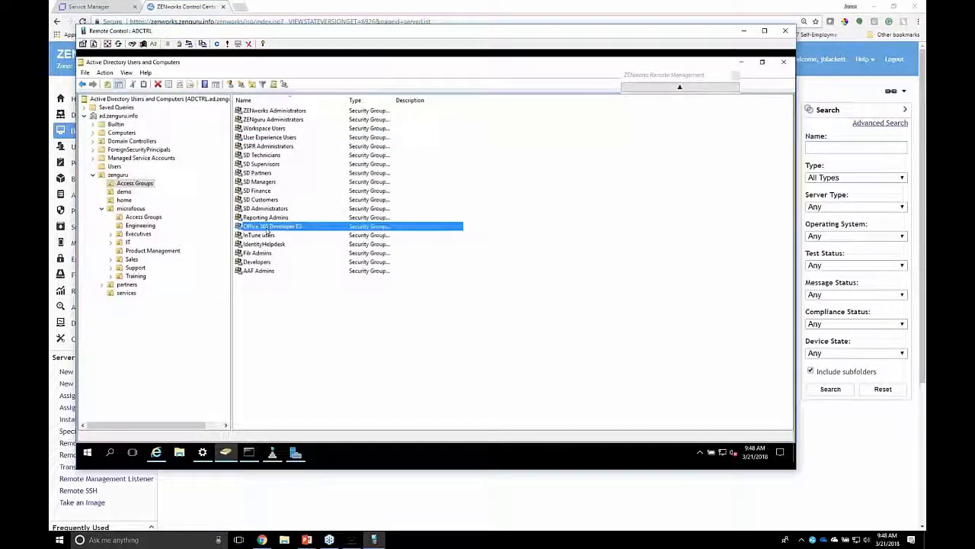
{"action": "right_click", "coordinate": [267, 228]}
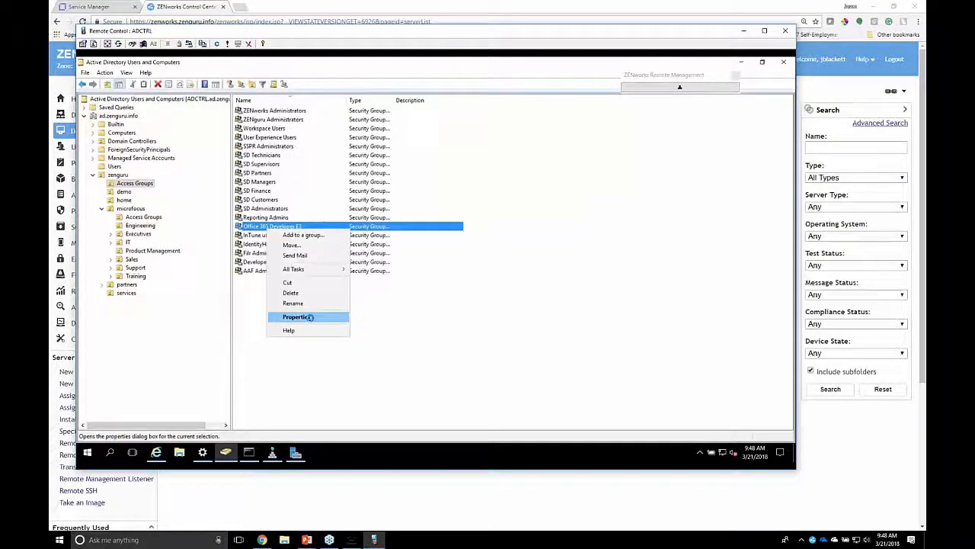
{"action": "left_click", "coordinate": [308, 317]}
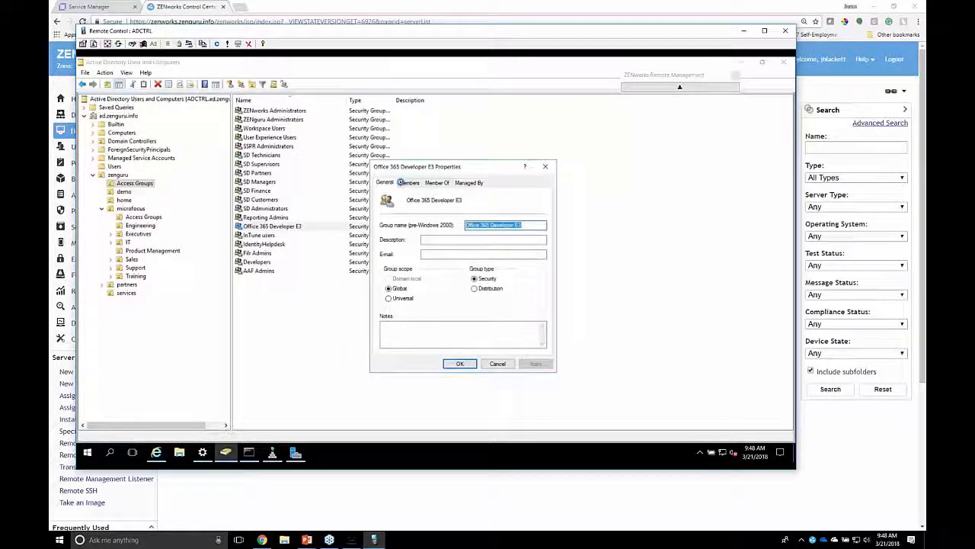
{"action": "left_click", "coordinate": [401, 182]}
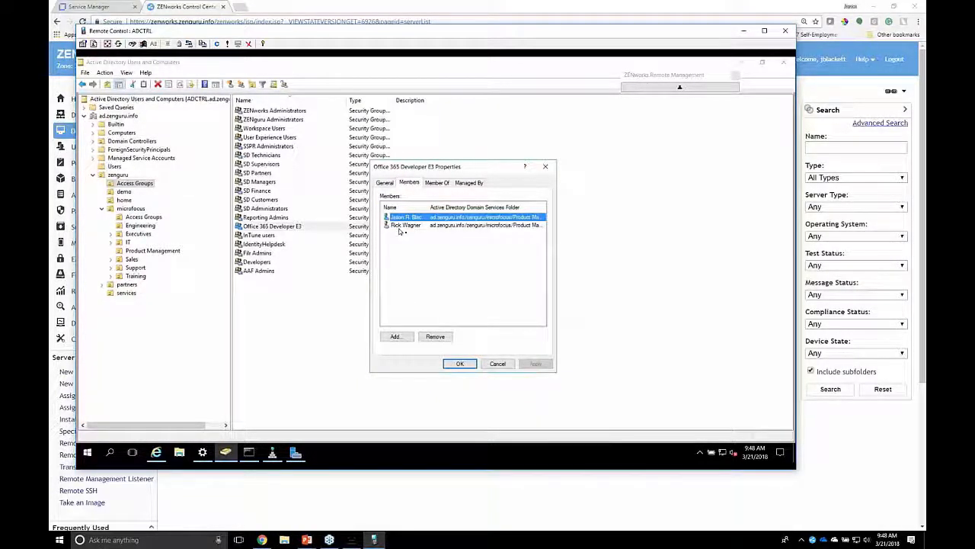
{"action": "left_click", "coordinate": [420, 259]}
{"action": "left_click", "coordinate": [497, 365]}
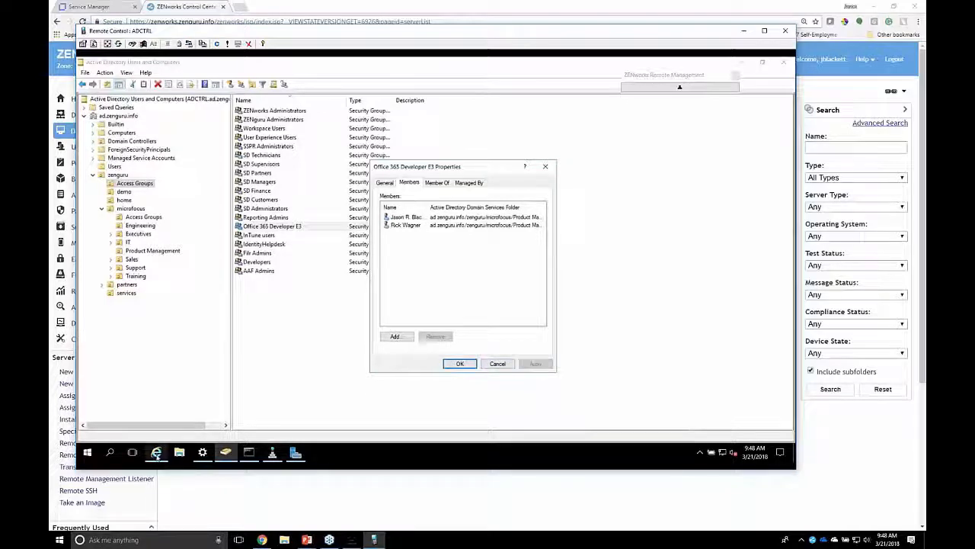
Return to ZENworks Control Center and open the Office 365 Developer E3 bundle group in Common/Application Groups
{"action": "left_click", "coordinate": [318, 514]}
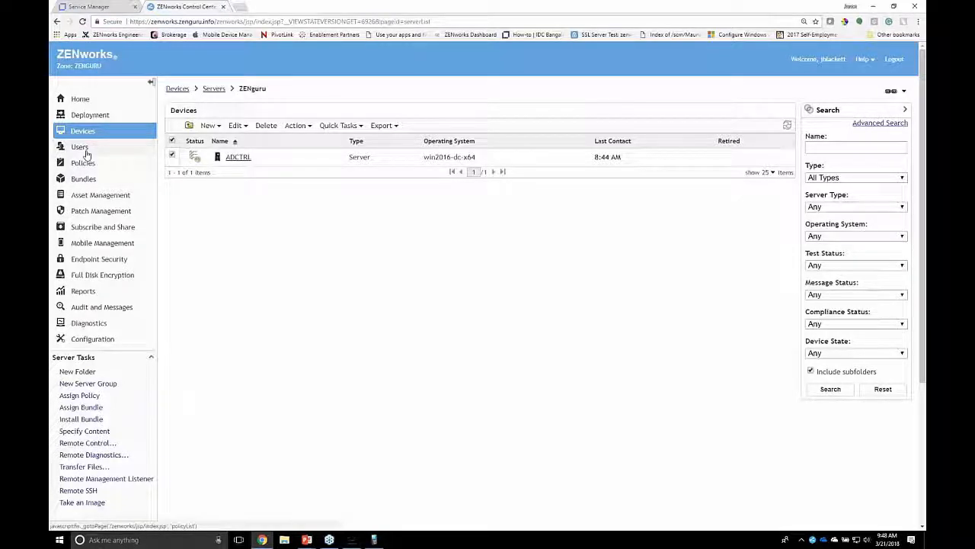
{"action": "left_click", "coordinate": [90, 178]}
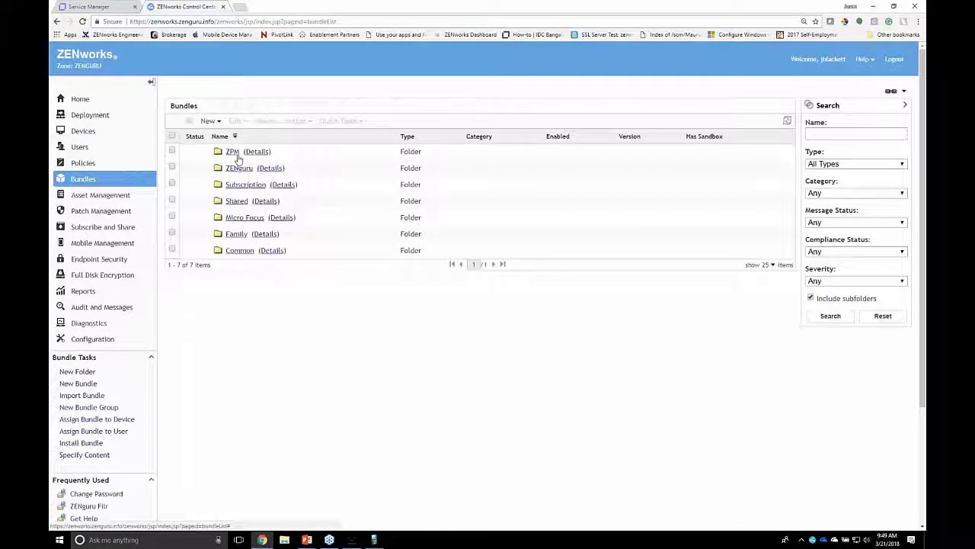
{"action": "left_click", "coordinate": [260, 250]}
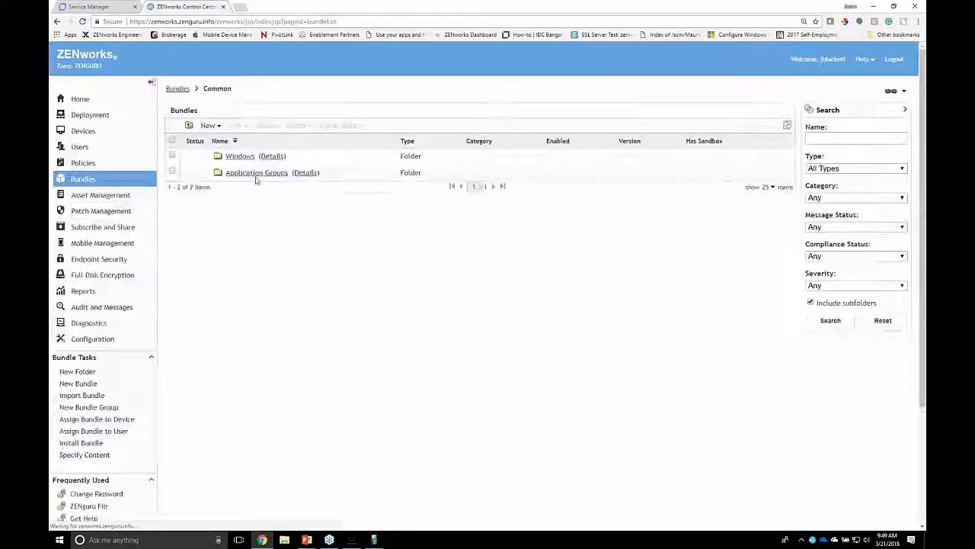
{"action": "left_click", "coordinate": [259, 172]}
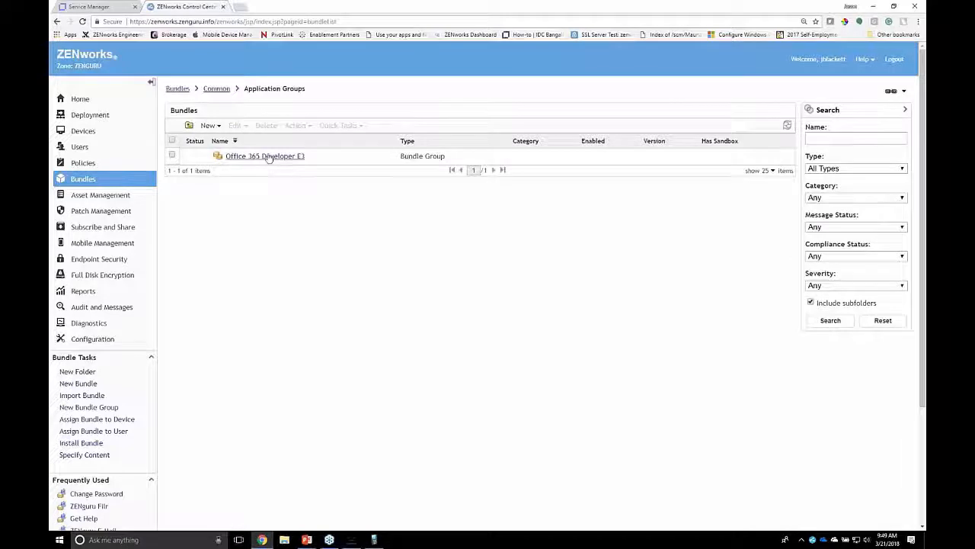
{"action": "left_click", "coordinate": [268, 156]}
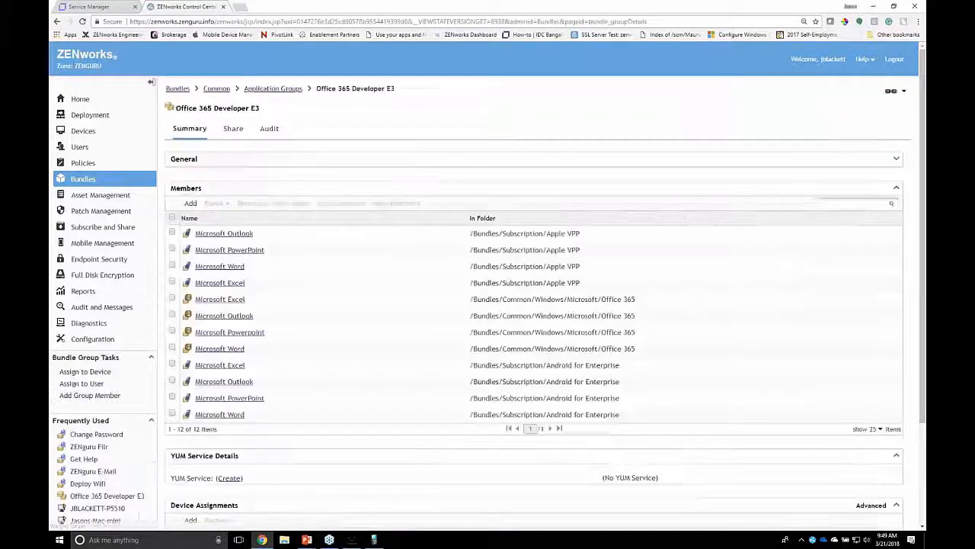
Review the bundle group's Apple VPP, Windows Office 365 and Android for Enterprise members, and open the user group assigned to it
{"action": "left_click_drag", "start_coordinate": [626, 414], "coordinate": [518, 234]}
{"action": "left_click", "coordinate": [582, 283]}
{"action": "left_click_drag", "start_coordinate": [581, 284], "coordinate": [208, 237]}
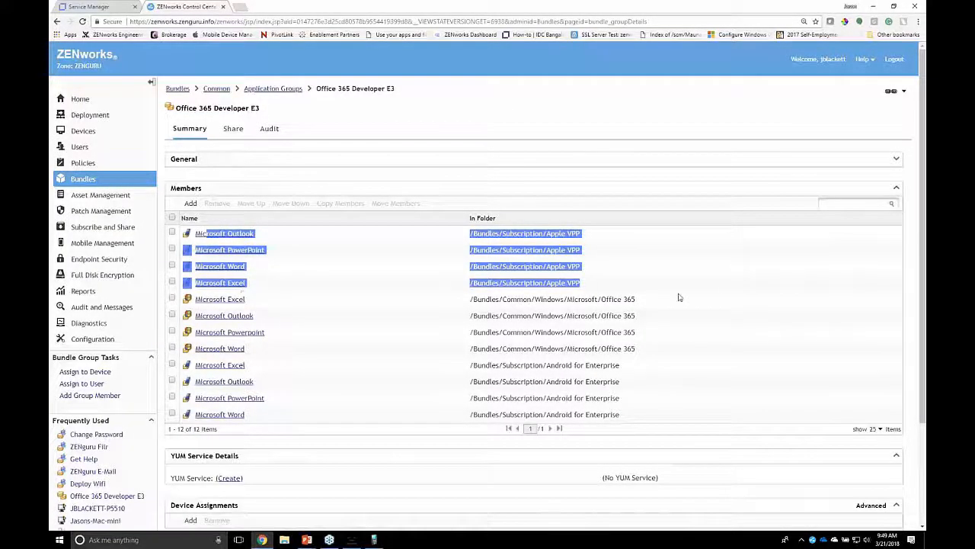
{"action": "left_click", "coordinate": [633, 348]}
{"action": "left_click_drag", "start_coordinate": [632, 348], "coordinate": [443, 307]}
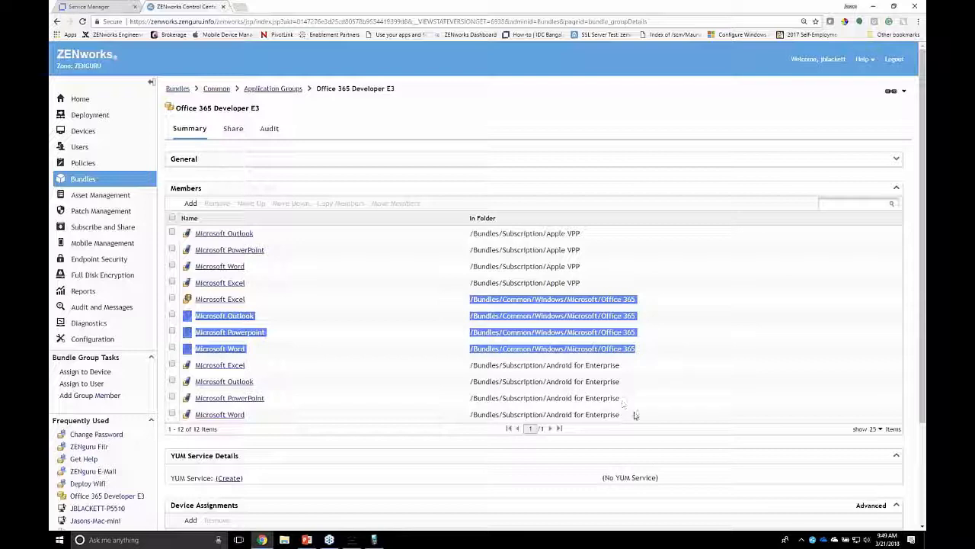
{"action": "left_click_drag", "start_coordinate": [635, 415], "coordinate": [496, 366]}
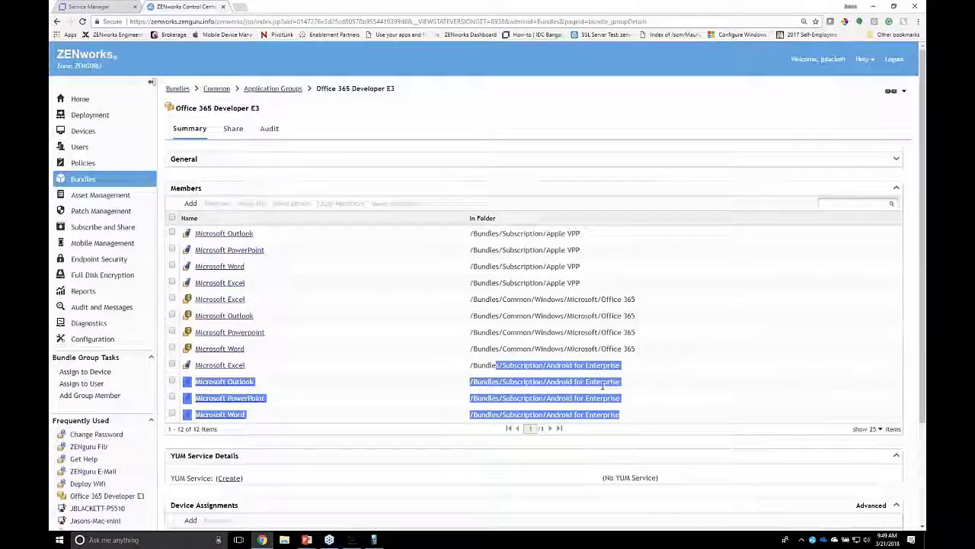
{"action": "scroll", "coordinate": [602, 386], "scroll_direction": "down", "scroll_amount": 3}
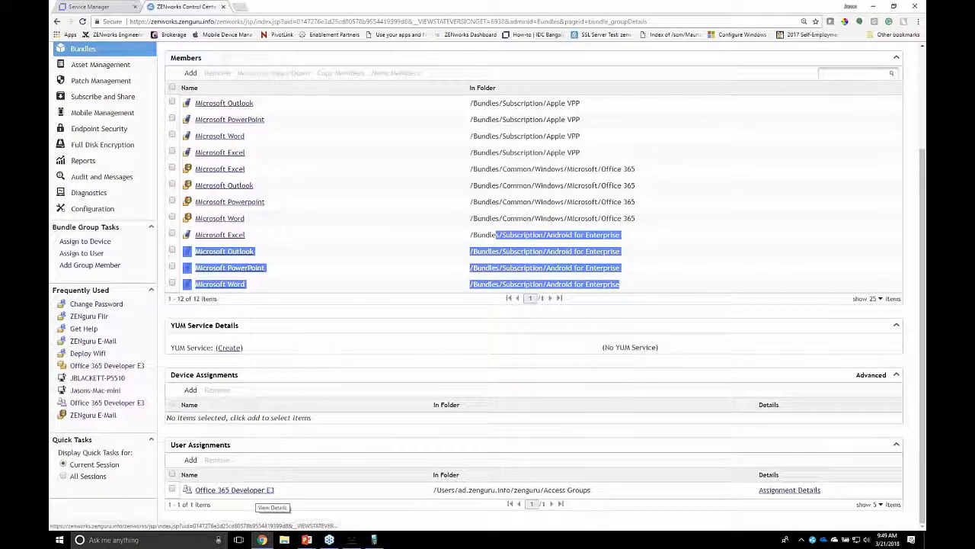
{"action": "left_click", "coordinate": [279, 490]}
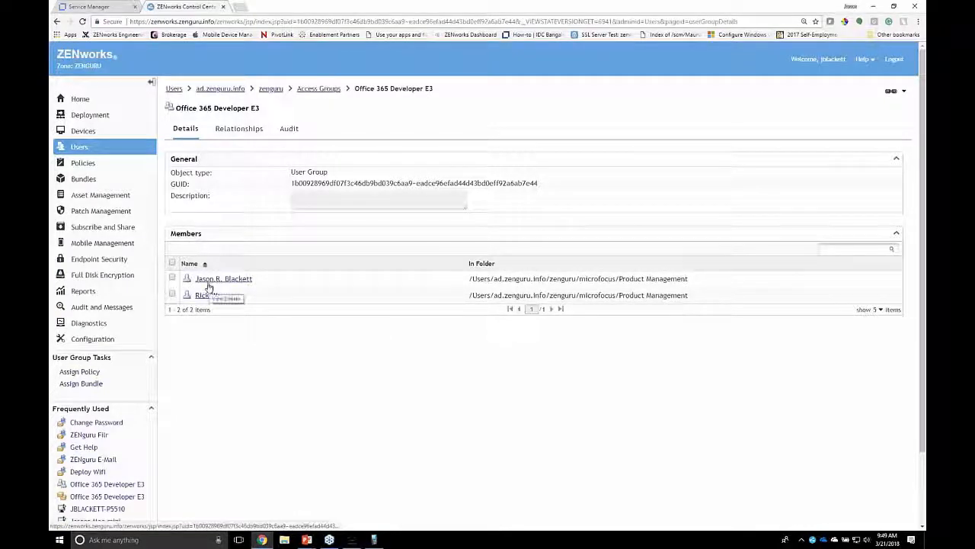
{"action": "right_click", "coordinate": [812, 539]}
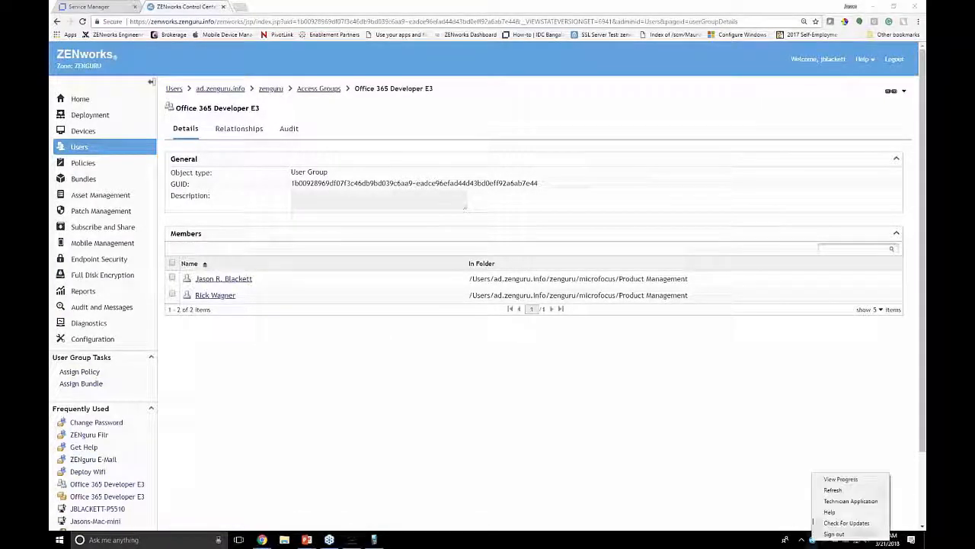
{"action": "left_click", "coordinate": [838, 477]}
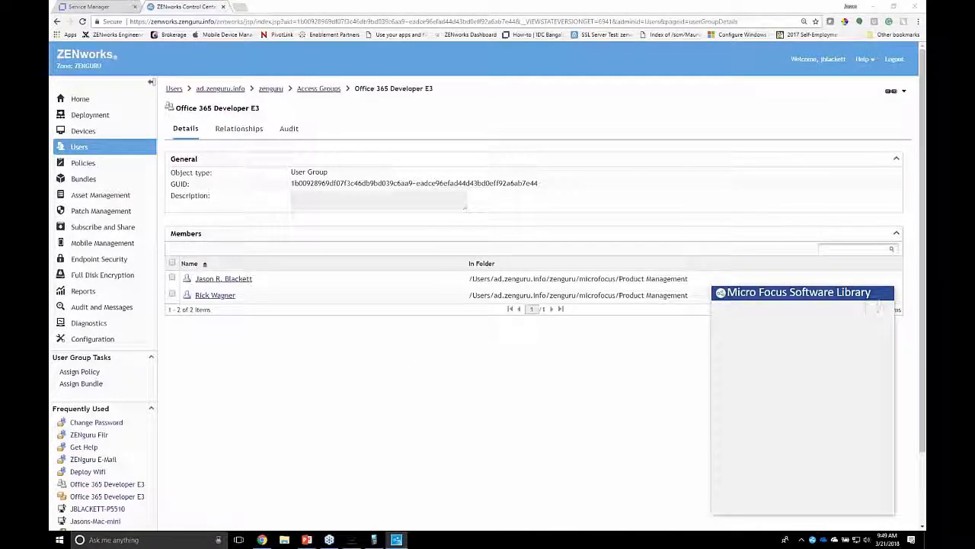
{"action": "right_click", "coordinate": [792, 299]}
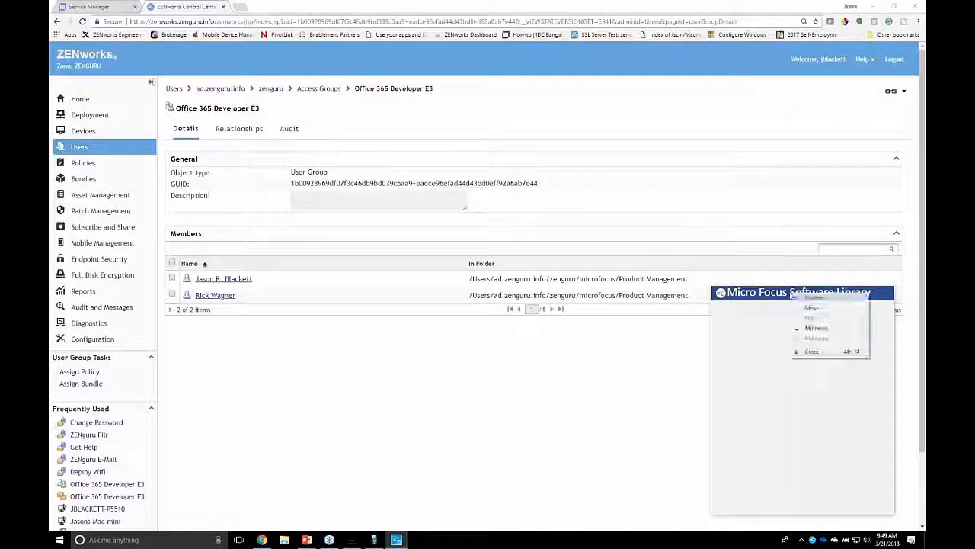
{"action": "left_click", "coordinate": [814, 352]}
Refresh the ZENworks agent and bring the Micro Focus Software Library window into view to check the available applications
{"action": "right_click", "coordinate": [814, 540]}
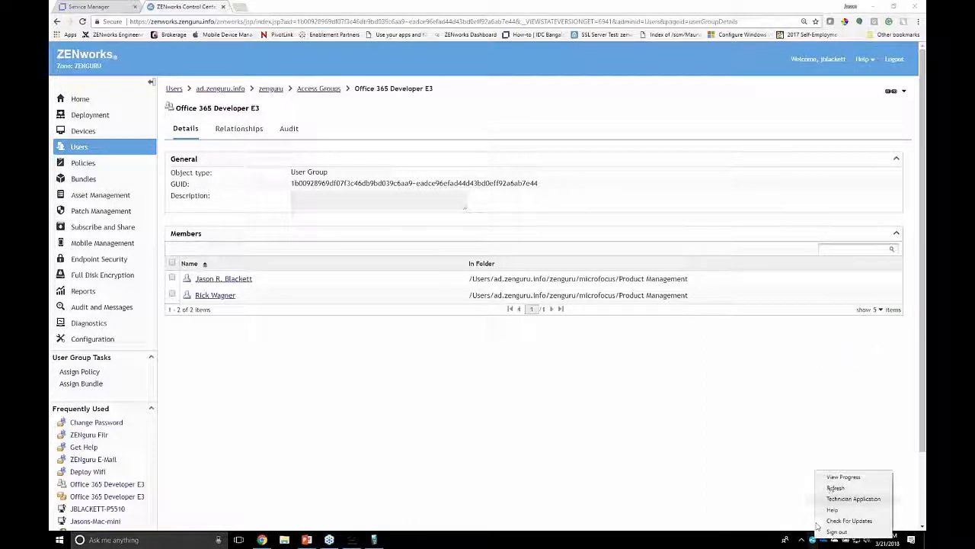
{"action": "left_click", "coordinate": [836, 491]}
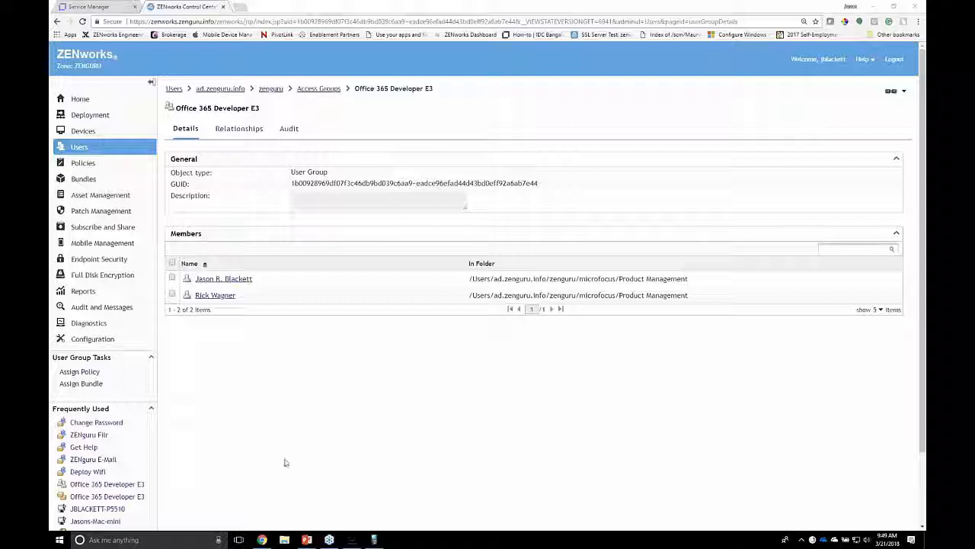
{"action": "left_click", "coordinate": [357, 541]}
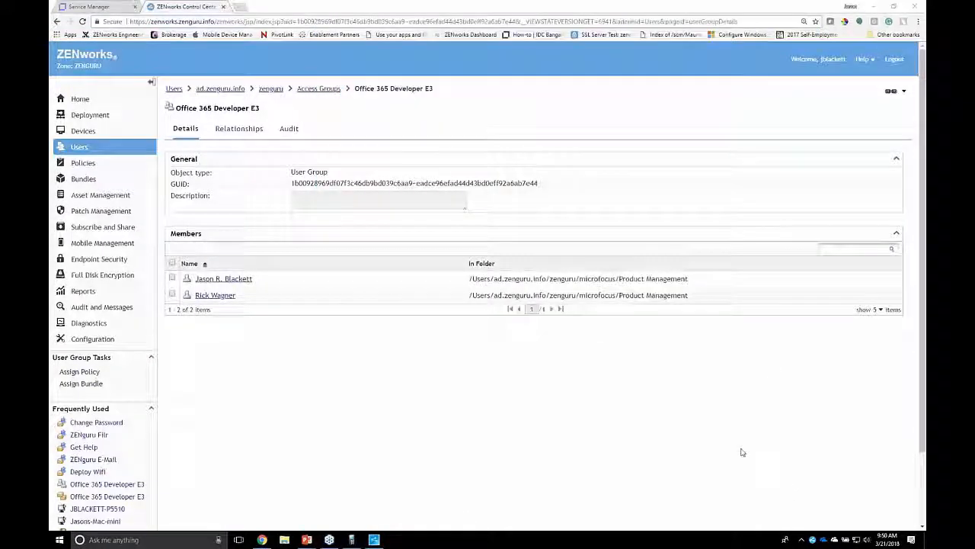
{"action": "left_click_drag", "start_coordinate": [925, 46], "coordinate": [609, 36]}
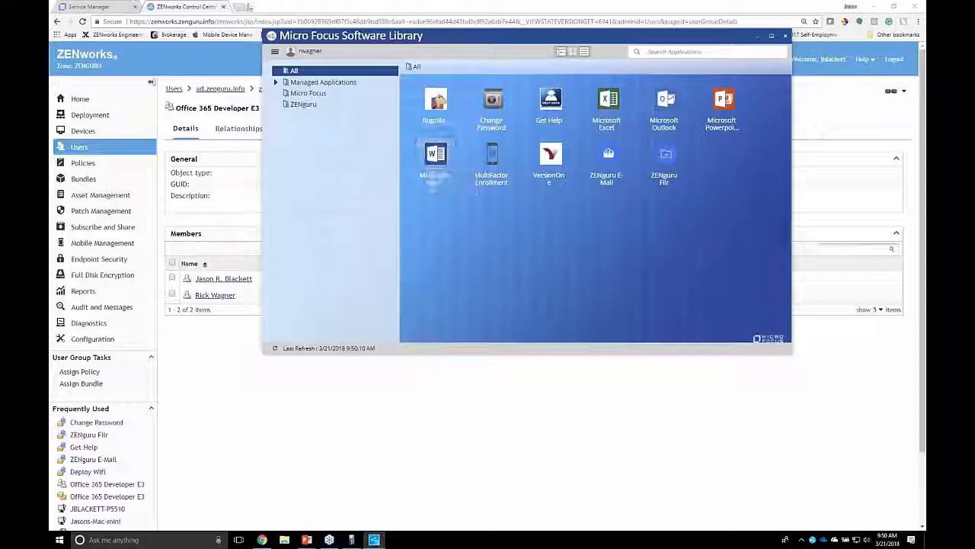
Open the Microsoft Azure portal at portal.azure.com in a new browser tab
{"action": "left_click", "coordinate": [250, 6]}
{"action": "key", "text": "ctrl+t"}
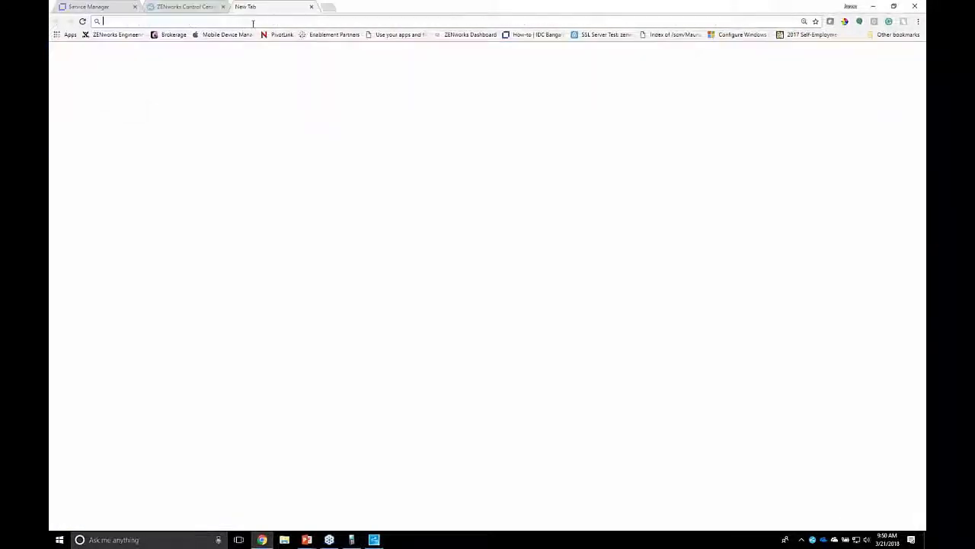
{"action": "type", "text": "portal"}
{"action": "key", "text": "Return"}
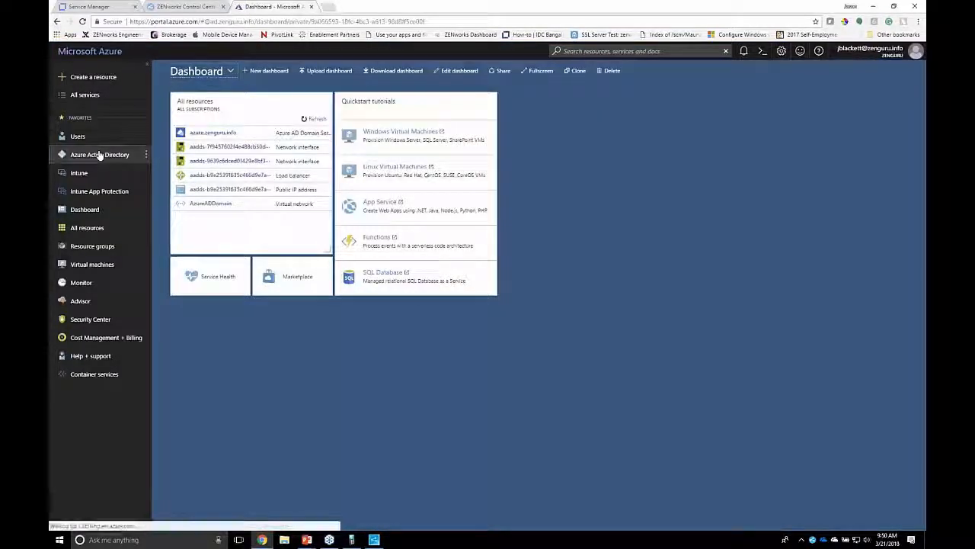
Open the Office 365 Developer E3 group in Azure Active Directory and check its members and licenses
{"action": "left_click", "coordinate": [99, 155]}
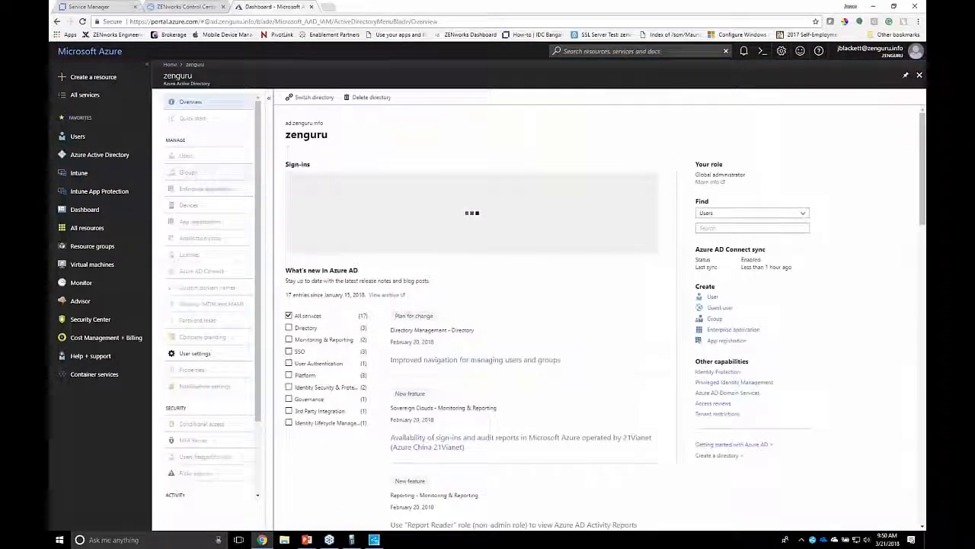
{"action": "left_click", "coordinate": [188, 172]}
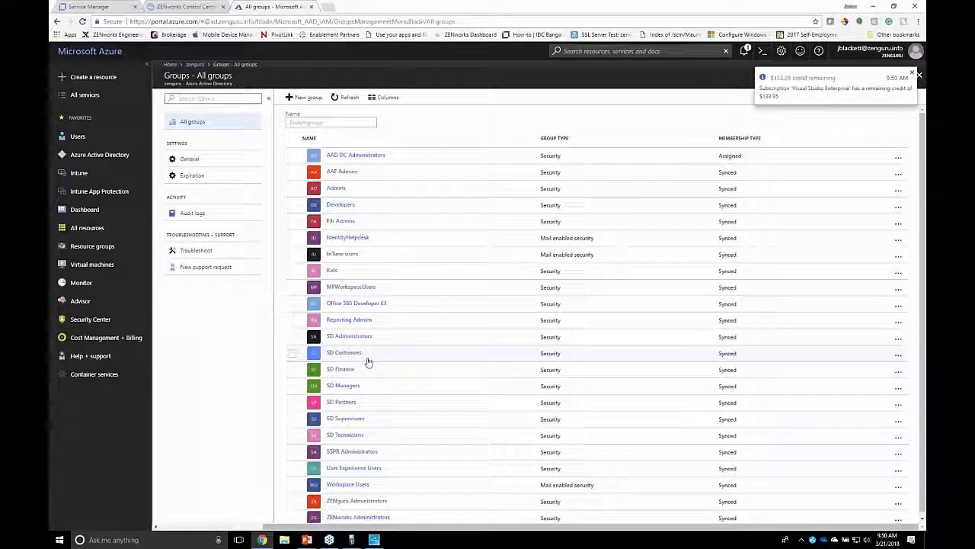
{"action": "left_click", "coordinate": [341, 306]}
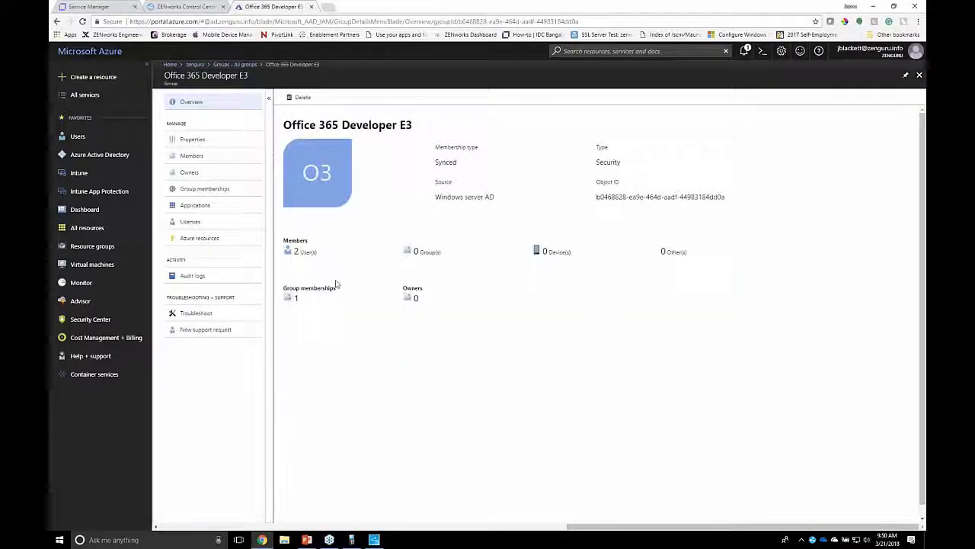
{"action": "left_click", "coordinate": [187, 157]}
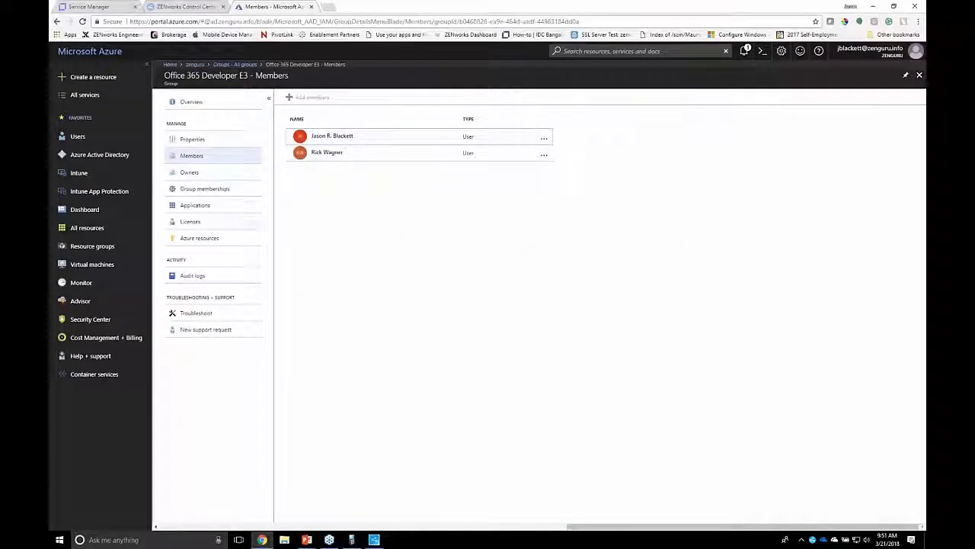
{"action": "left_click", "coordinate": [200, 225]}
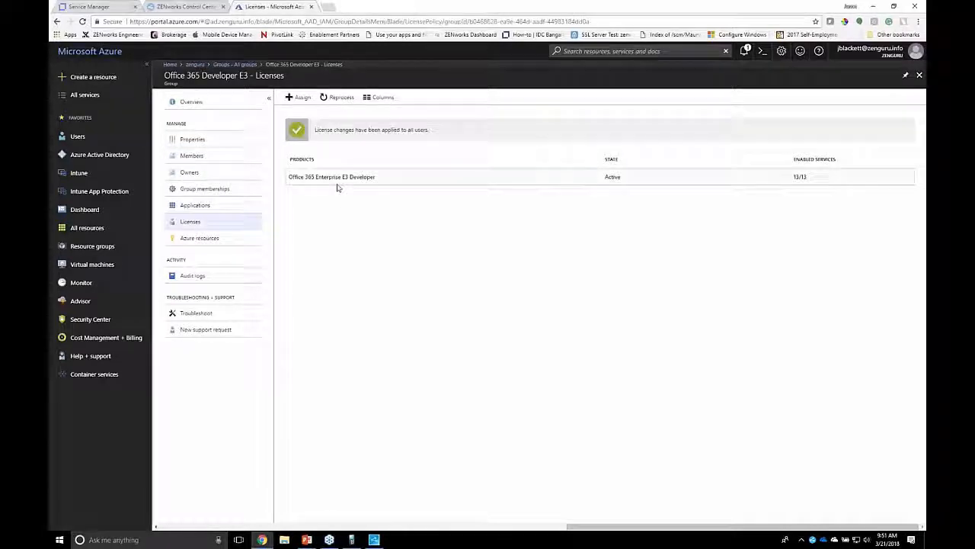